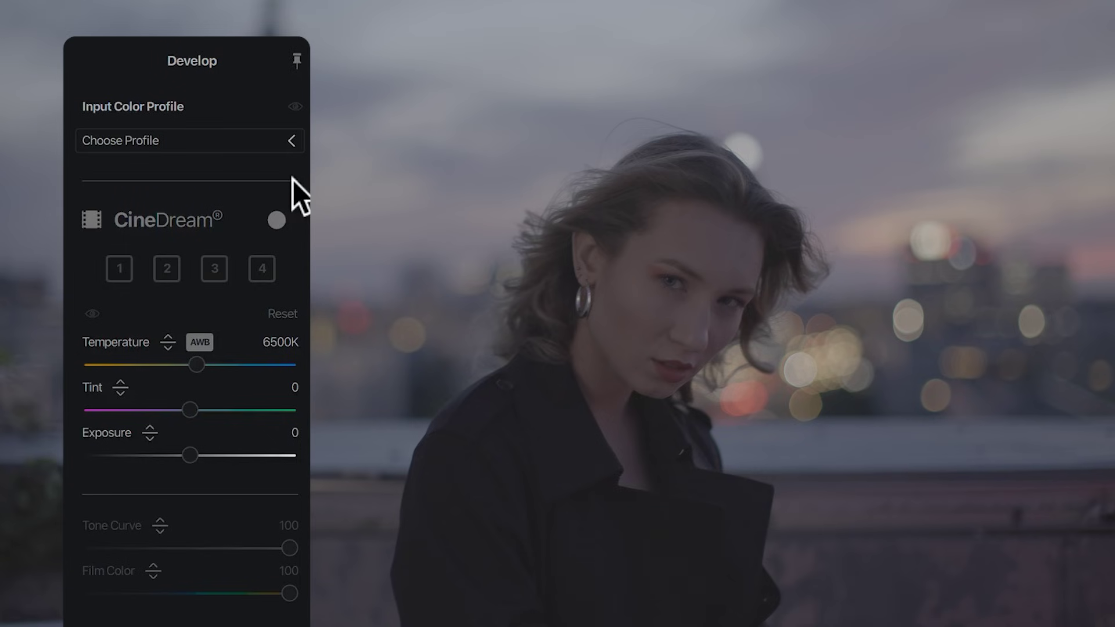
Step: Set the rooftop portrait clip's input colour profile to Arri Log
{"action": "left_click", "coordinate": [291, 145]}
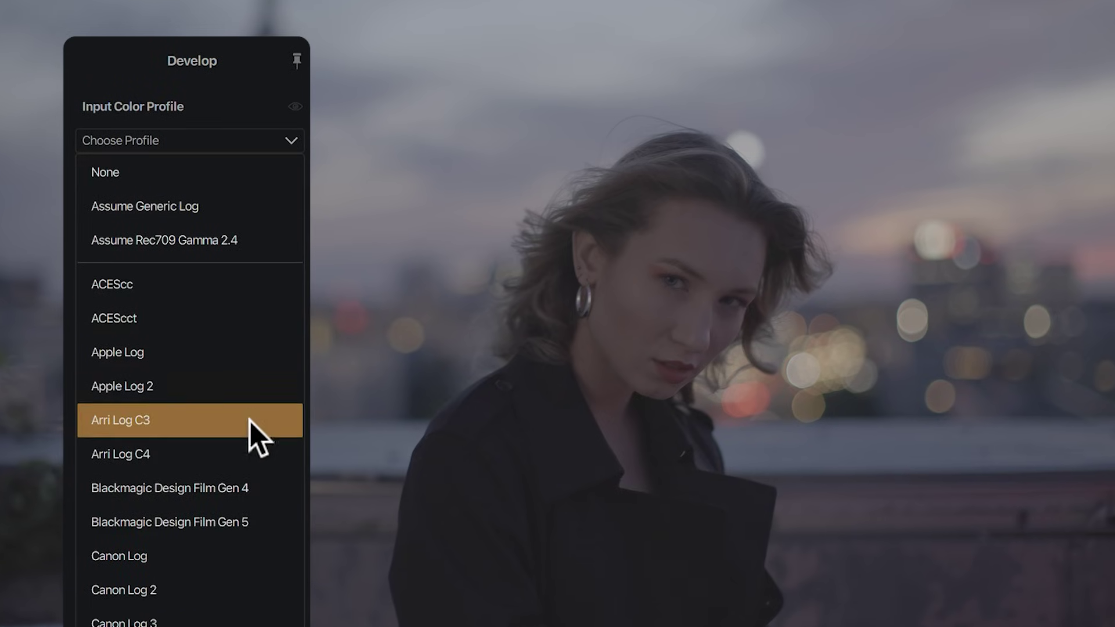
{"action": "left_click", "coordinate": [259, 463]}
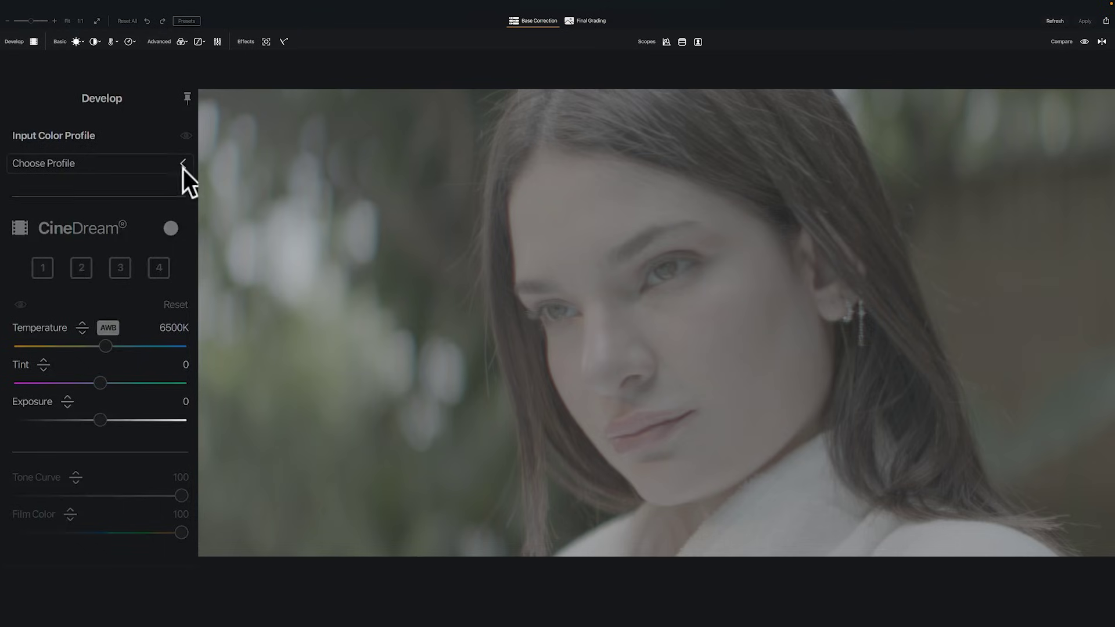
Step: Interpret the close-up garden portrait as Blackmagic Design Film Gen 5 footage
{"action": "left_click", "coordinate": [182, 165]}
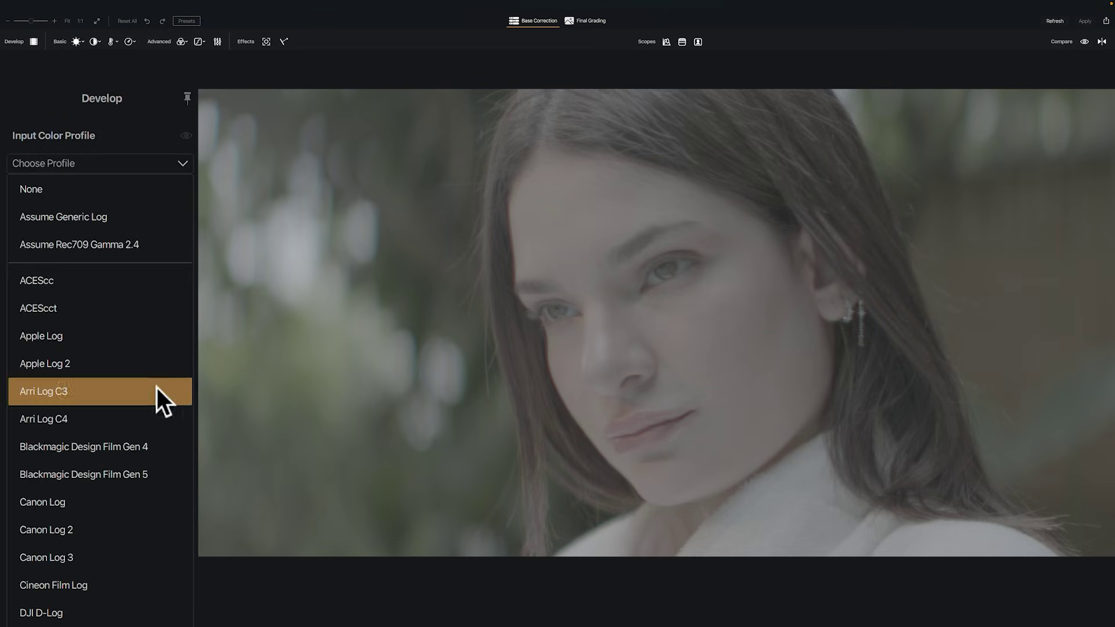
{"action": "left_click", "coordinate": [145, 473]}
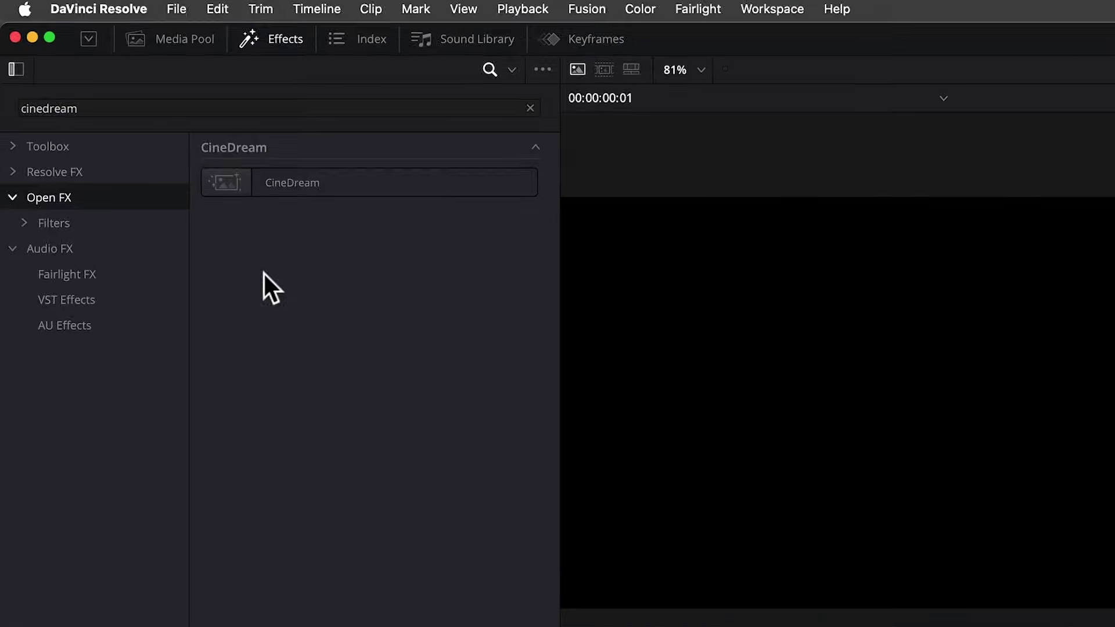
Step: Add the CineDream Open FX effect to the ballet clip's node 01 and open its controls
{"action": "left_click_drag", "start_coordinate": [109, 90], "coordinate": [109, 103]}
{"action": "left_click_drag", "start_coordinate": [304, 284], "coordinate": [378, 225]}
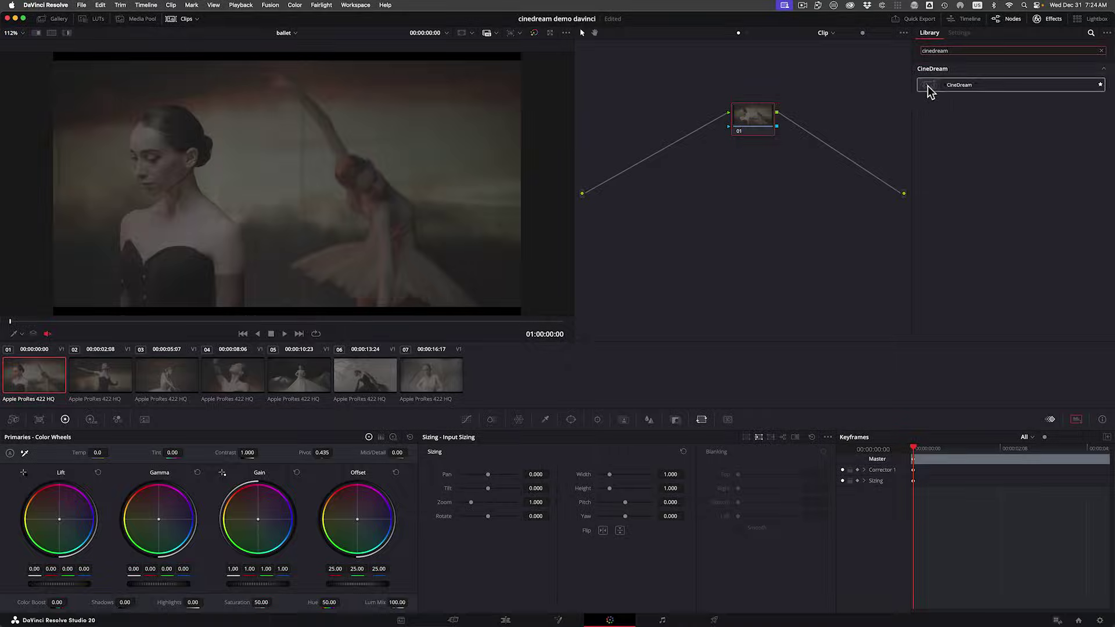
{"action": "left_click_drag", "start_coordinate": [927, 90], "coordinate": [758, 118]}
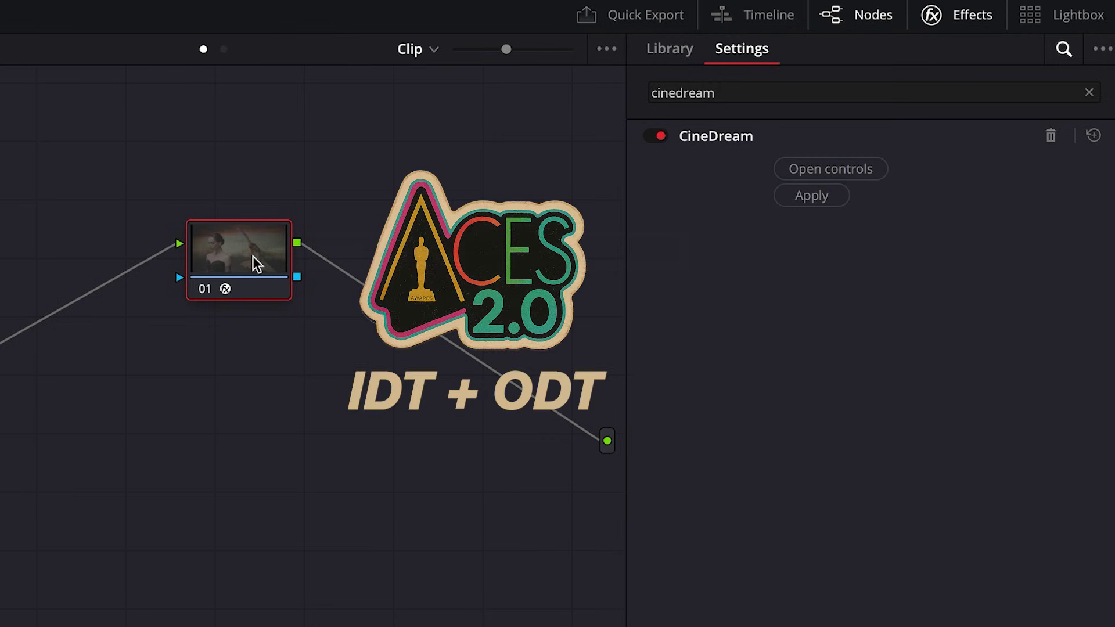
{"action": "left_click", "coordinate": [807, 166]}
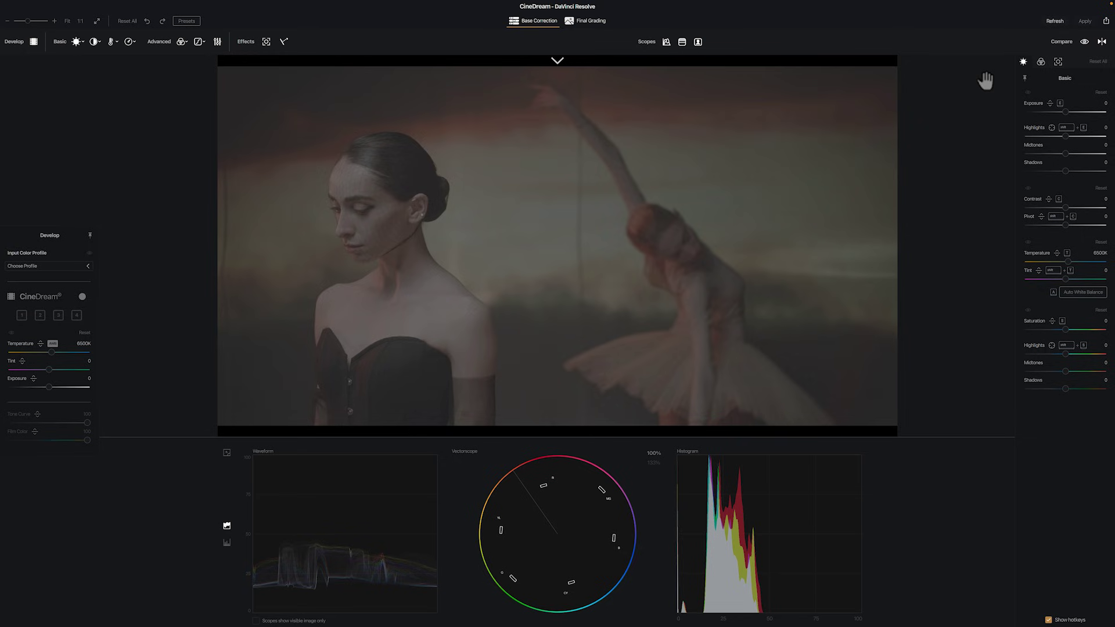
Step: Back in CineDream, save the Summer Blockbuster grade with 37.3 grain and send it to Resolve
{"action": "key", "text": "super+Tab"}
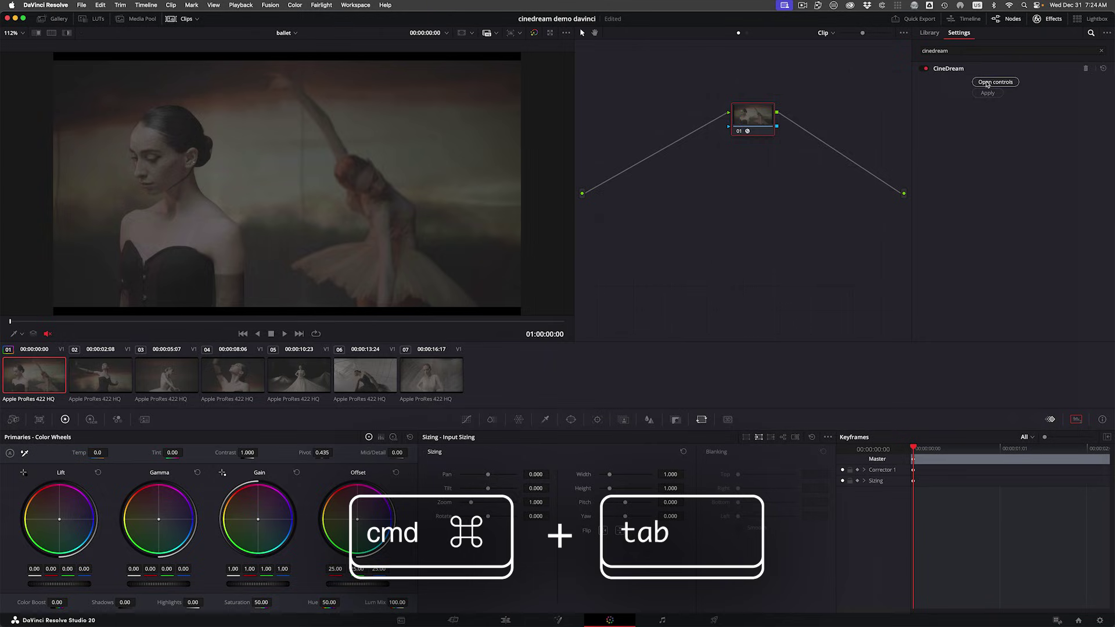
{"action": "key", "text": "super+Tab"}
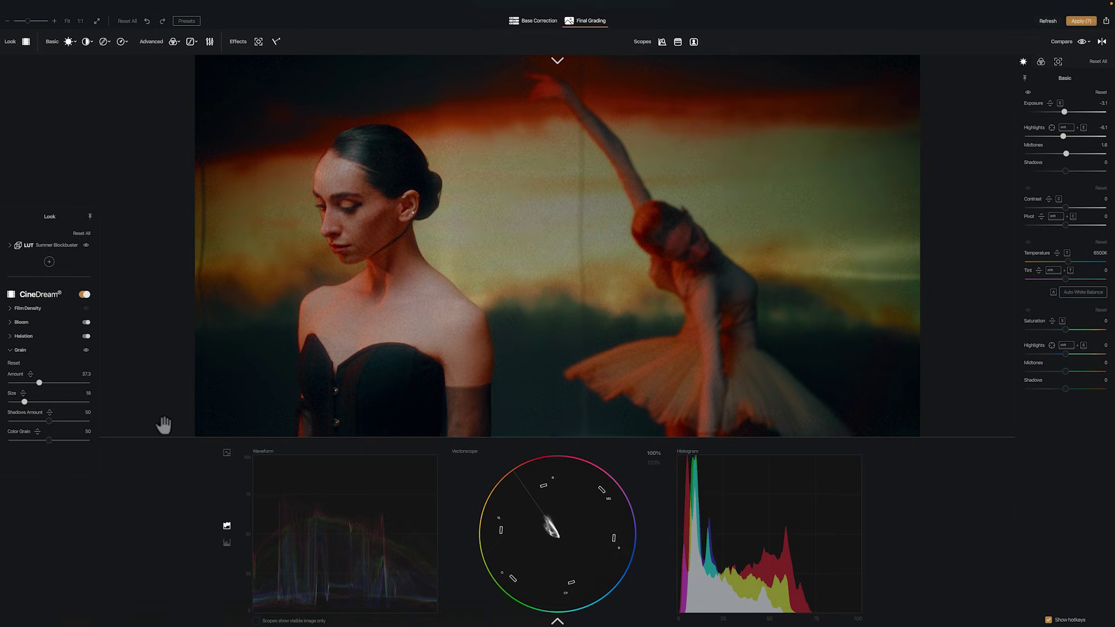
{"action": "key", "text": "super+s"}
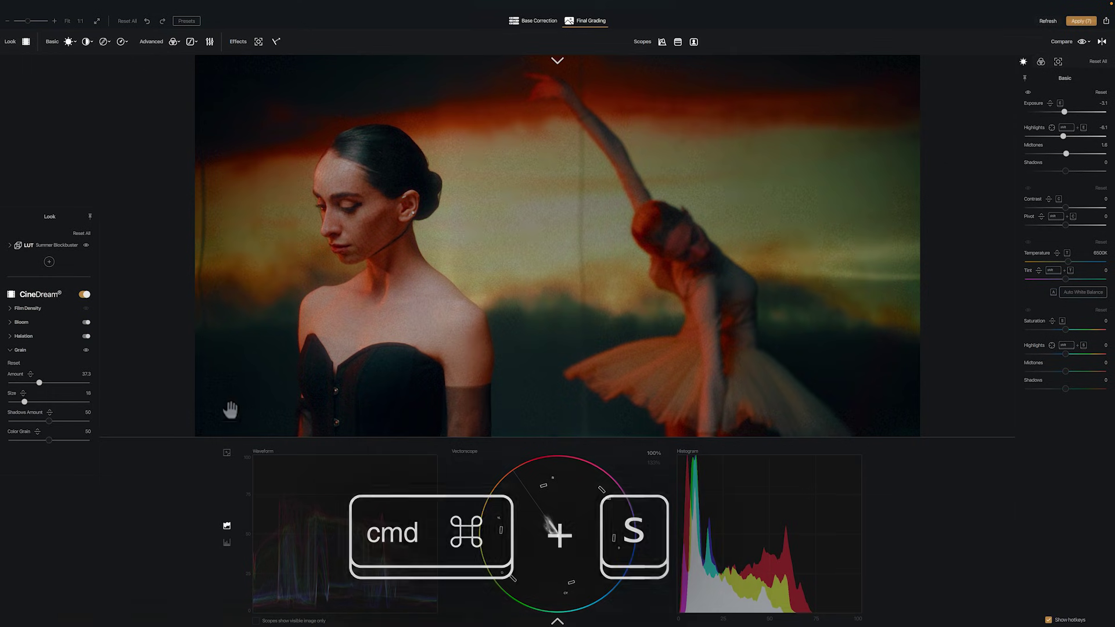
{"action": "left_click", "coordinate": [1014, 61]}
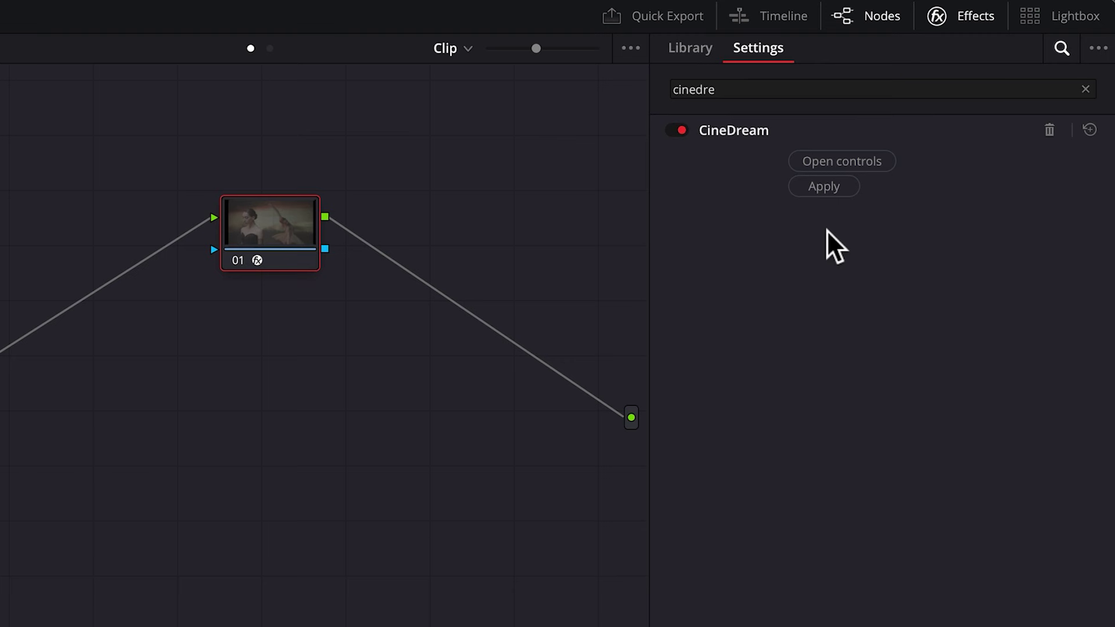
Step: Apply the CineDream grade to node 01 from the Settings panel
{"action": "left_click", "coordinate": [822, 187]}
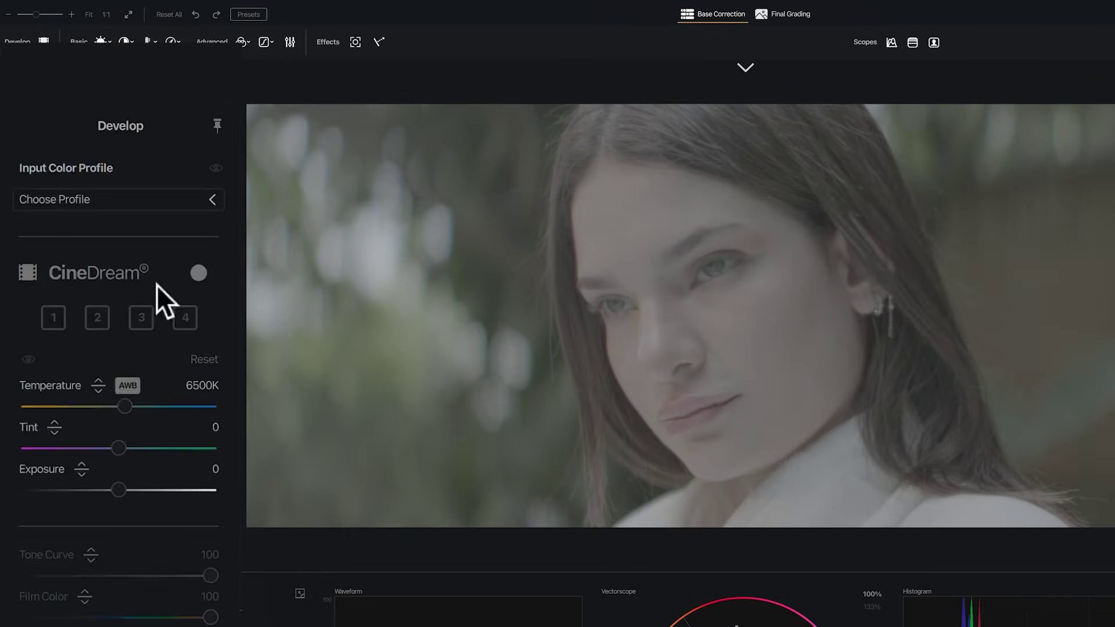
Step: Set the garden portrait's input colour profile to Blackmagic Design Film Gen 5
{"action": "left_click", "coordinate": [209, 200]}
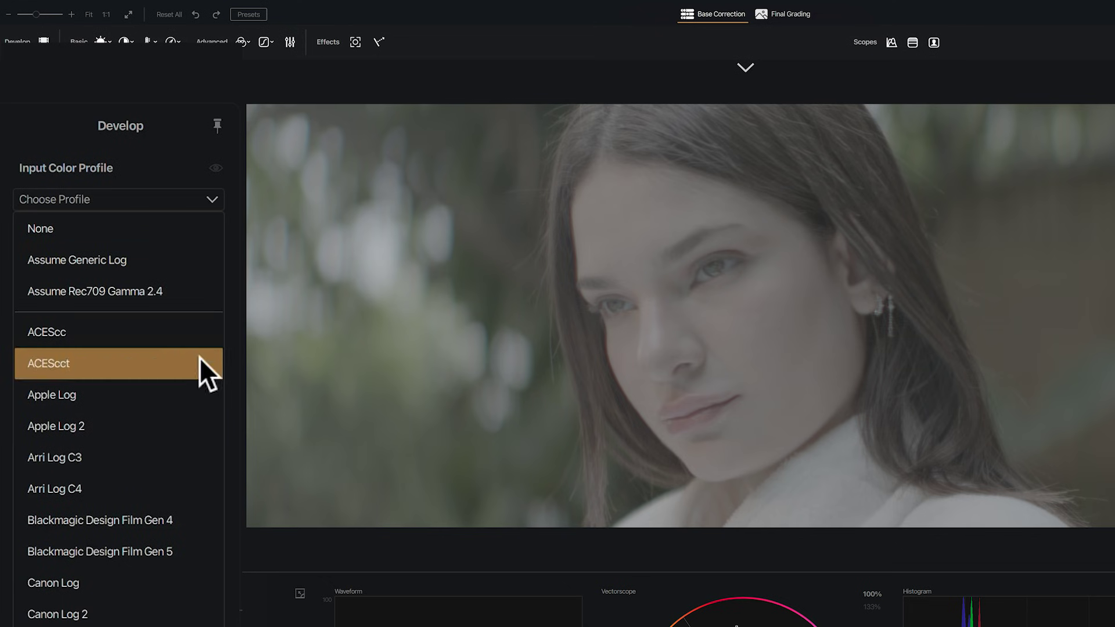
{"action": "left_click", "coordinate": [183, 546]}
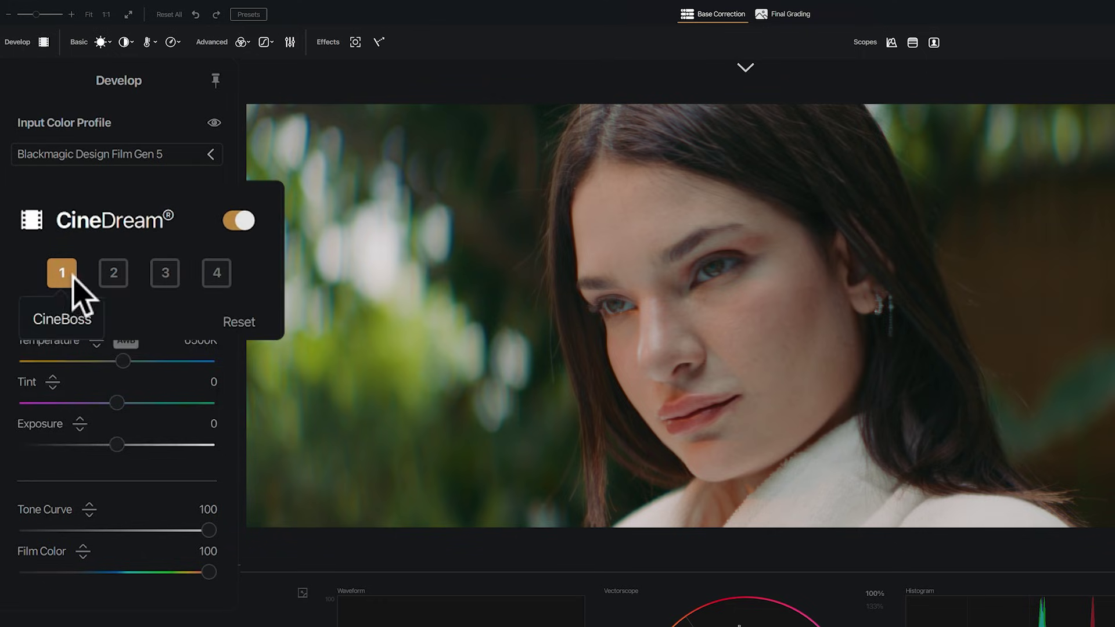
Step: Compare preset 2, CineVision and CineLab, then return to preset 1, CineBoss
{"action": "left_click", "coordinate": [110, 274]}
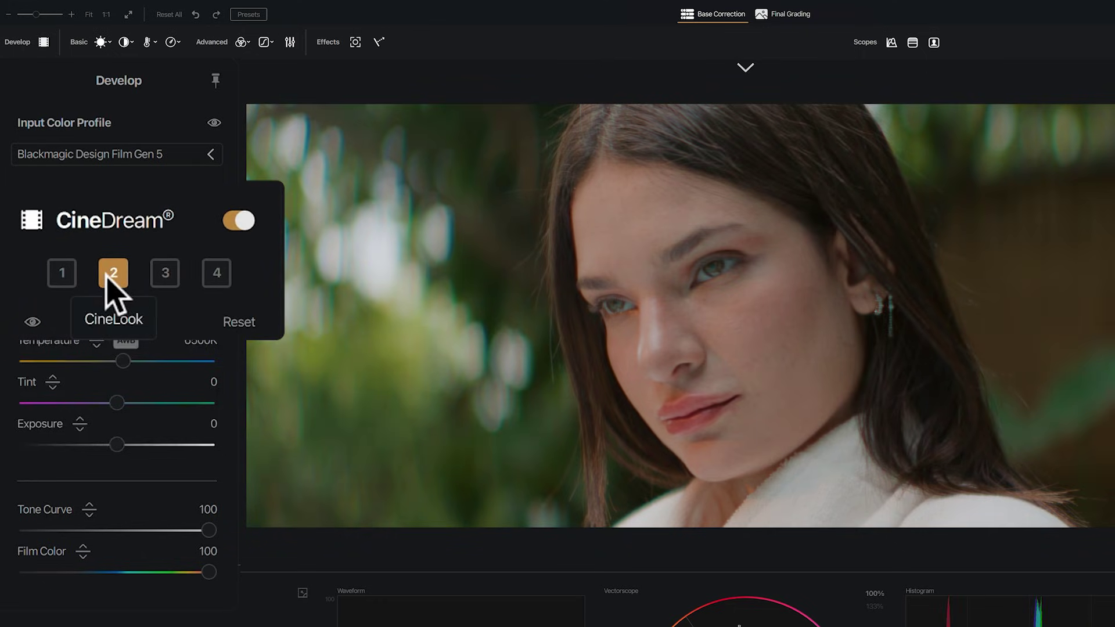
{"action": "left_click", "coordinate": [166, 277]}
{"action": "left_click", "coordinate": [219, 275]}
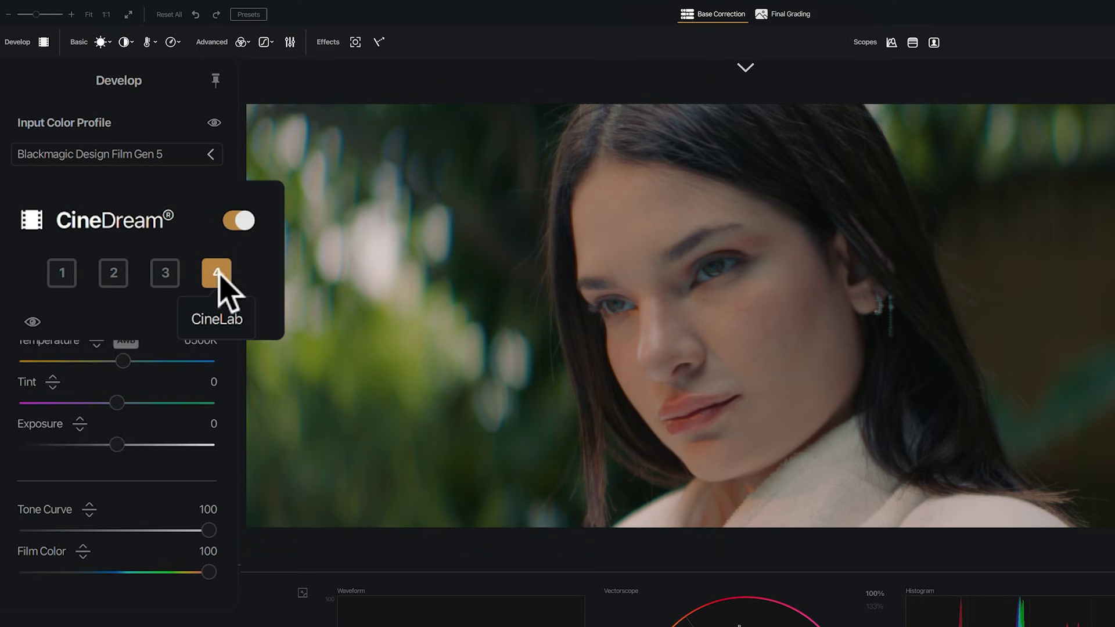
{"action": "left_click", "coordinate": [62, 273]}
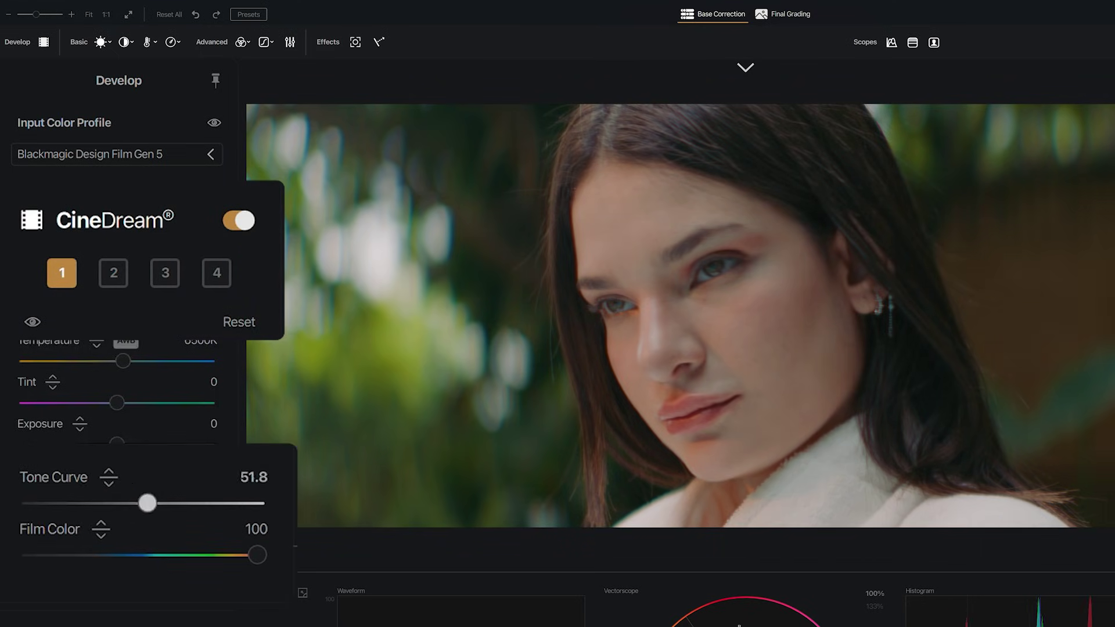
Step: Set Tone Curve back to 100 and toggle CineDream off and on to compare with Rec709
{"action": "left_click_drag", "start_coordinate": [64, 502], "coordinate": [258, 503]}
{"action": "left_click_drag", "start_coordinate": [257, 555], "coordinate": [229, 555]}
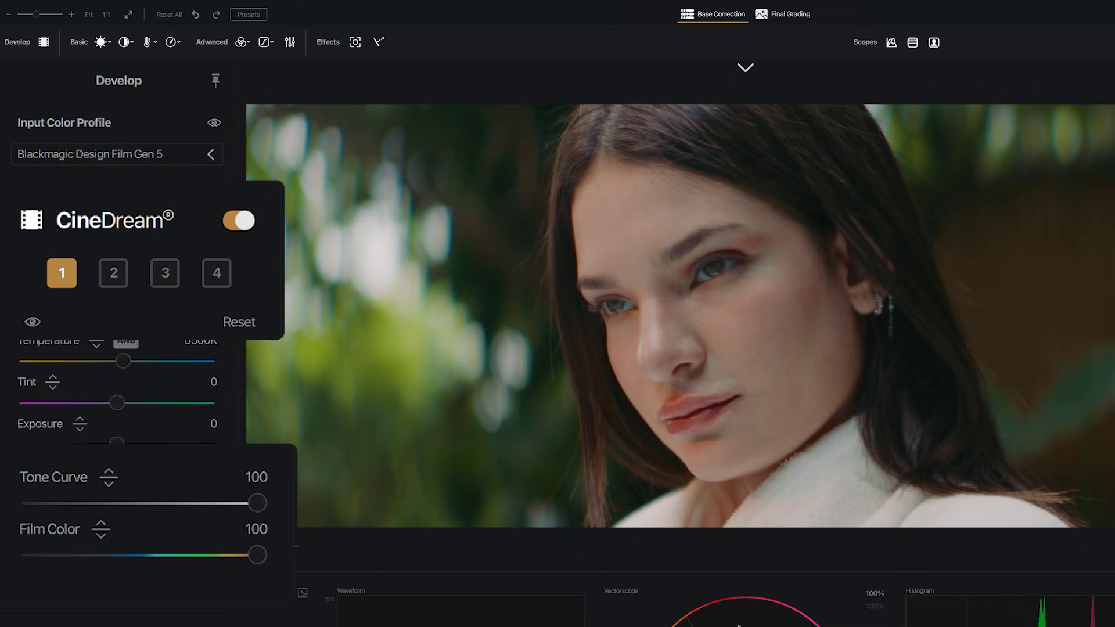
{"action": "left_click", "coordinate": [234, 219]}
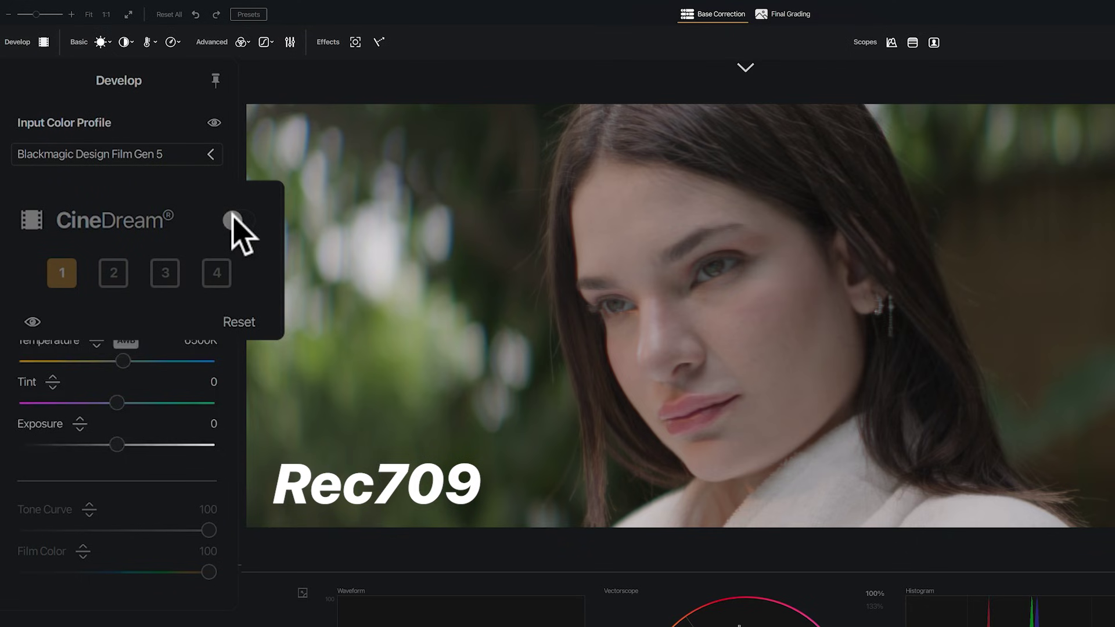
{"action": "left_click", "coordinate": [234, 219]}
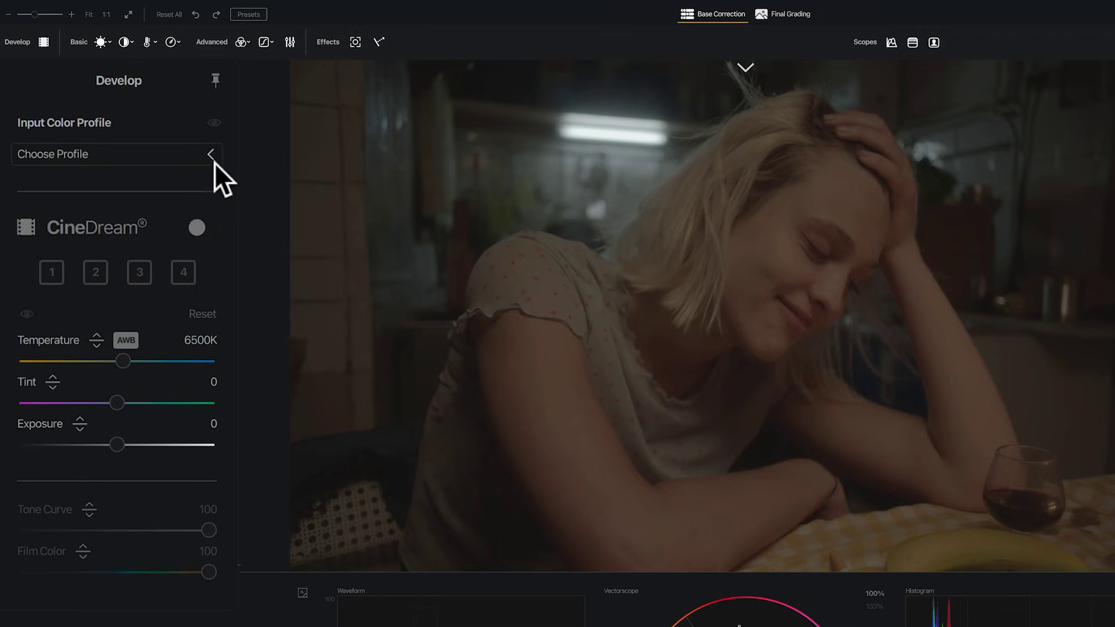
Step: Set the kitchen clip's input profile to Arri Log C3 and enable the false-colour exposure view
{"action": "left_click", "coordinate": [212, 158]}
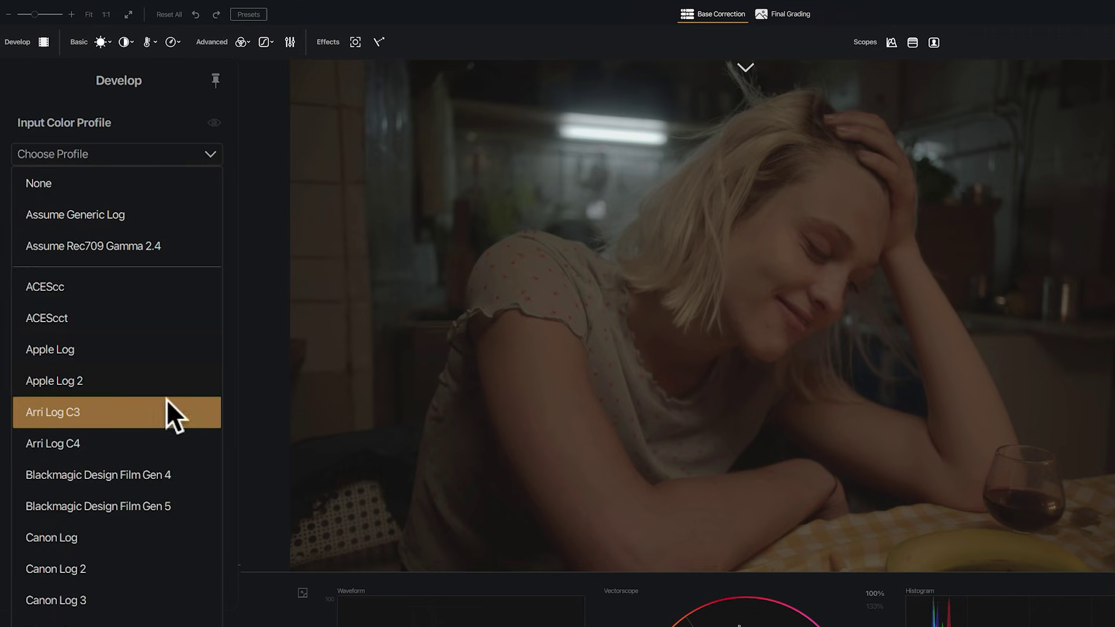
{"action": "left_click", "coordinate": [130, 409]}
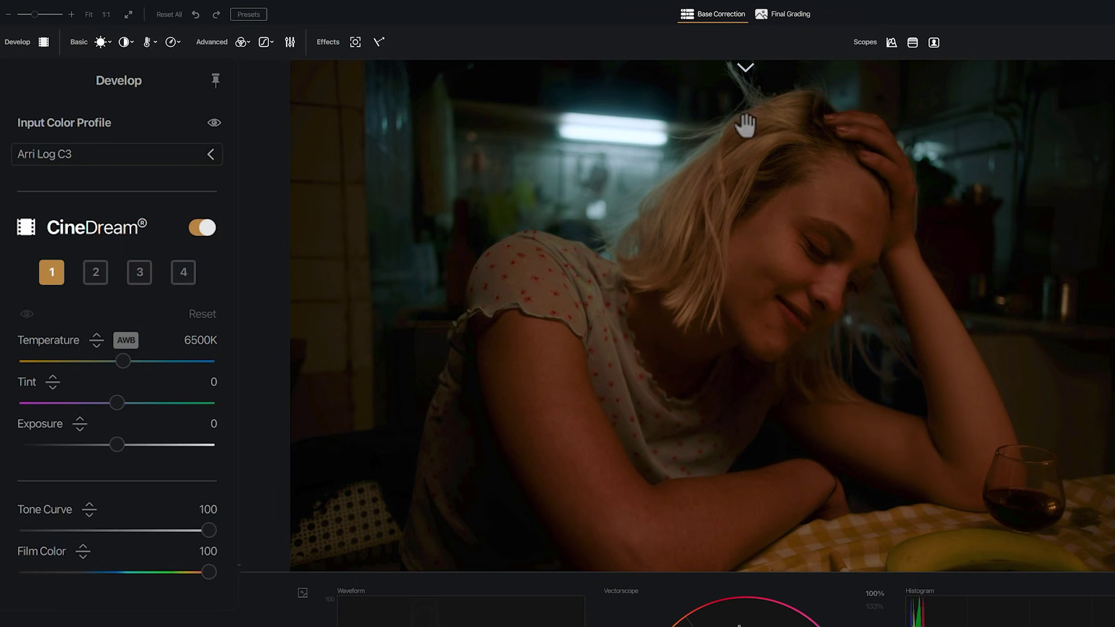
{"action": "left_click", "coordinate": [893, 43]}
Step: Raise the kitchen clip's exposure to 39.1, then set white balance temperature to 8549K
{"action": "left_click_drag", "start_coordinate": [117, 445], "coordinate": [152, 445]}
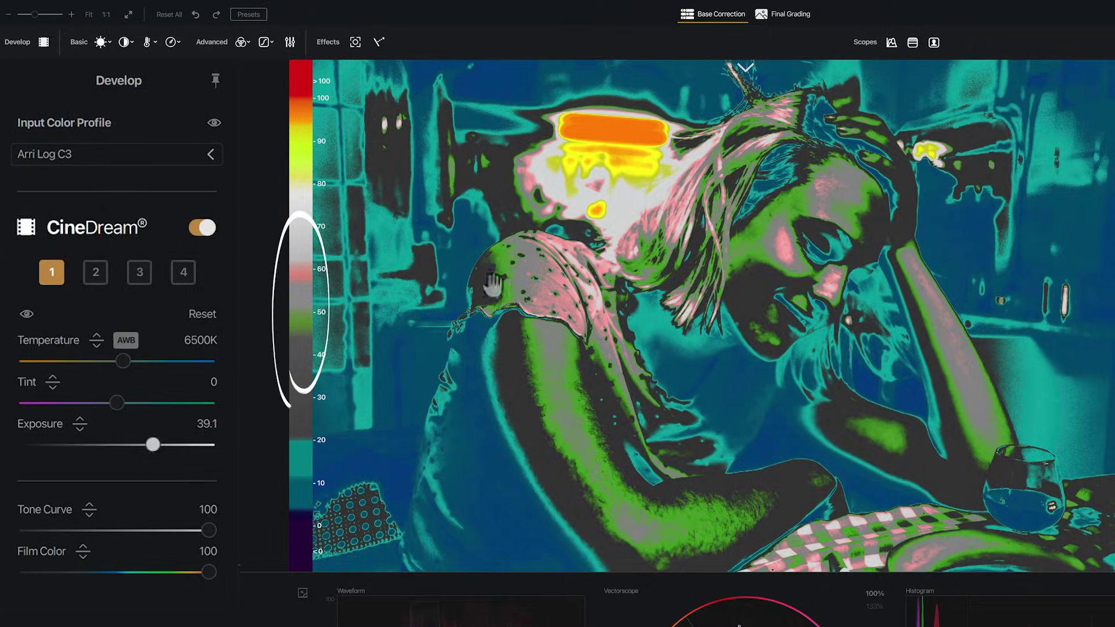
{"action": "left_click", "coordinate": [913, 45]}
{"action": "left_click", "coordinate": [122, 339]}
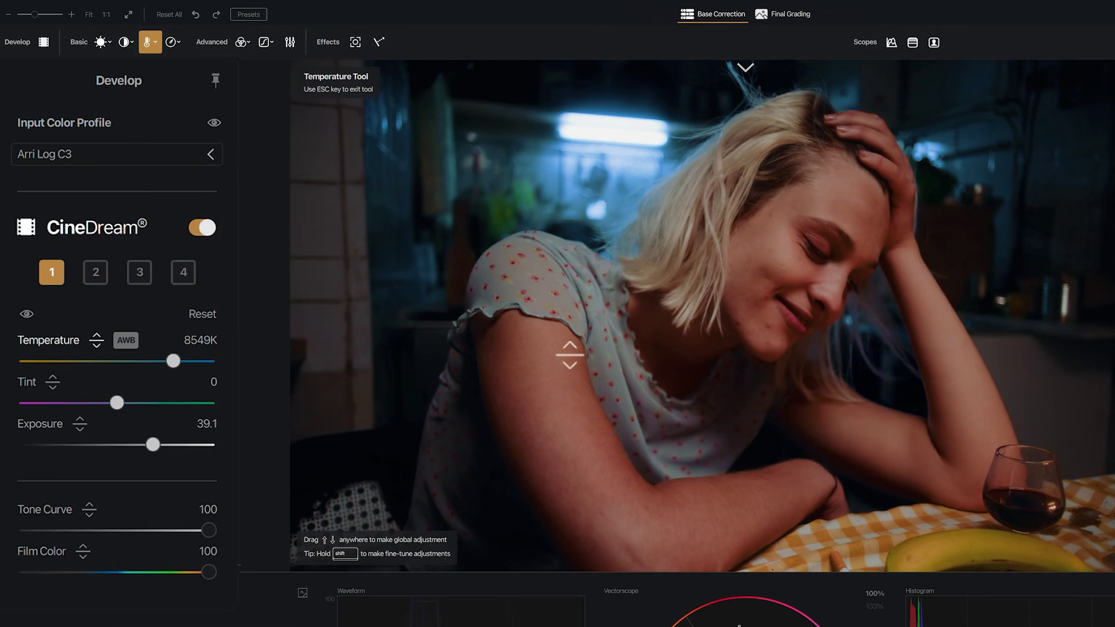
Step: Raise the tint slightly while checking skin tones with the skin-tone false-colour overlay
{"action": "left_click", "coordinate": [934, 44]}
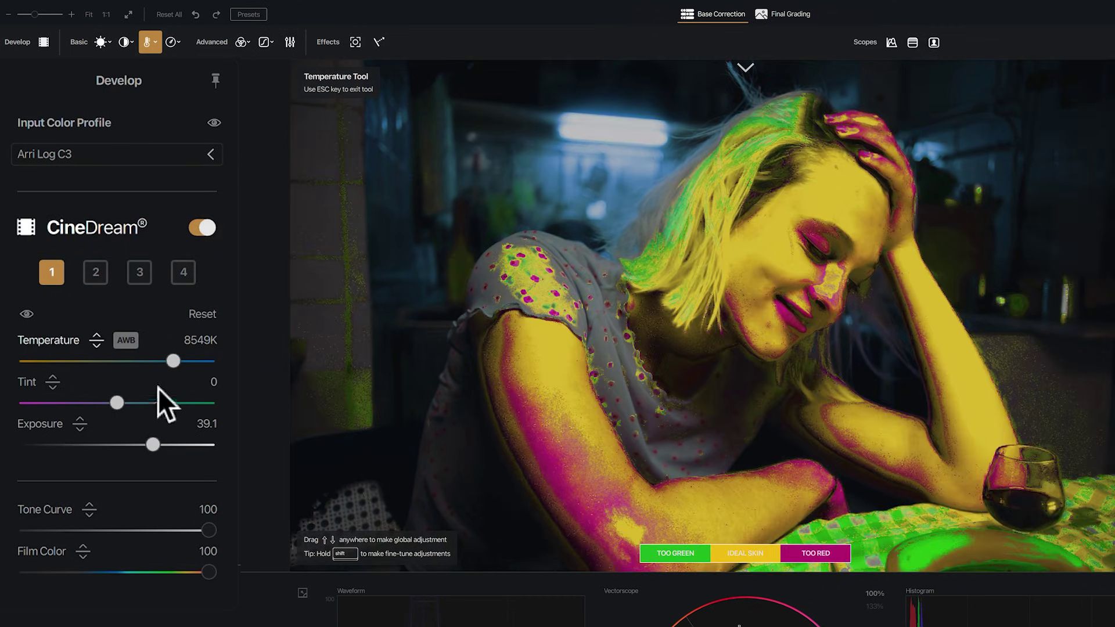
{"action": "left_click_drag", "start_coordinate": [757, 250], "coordinate": [756, 246]}
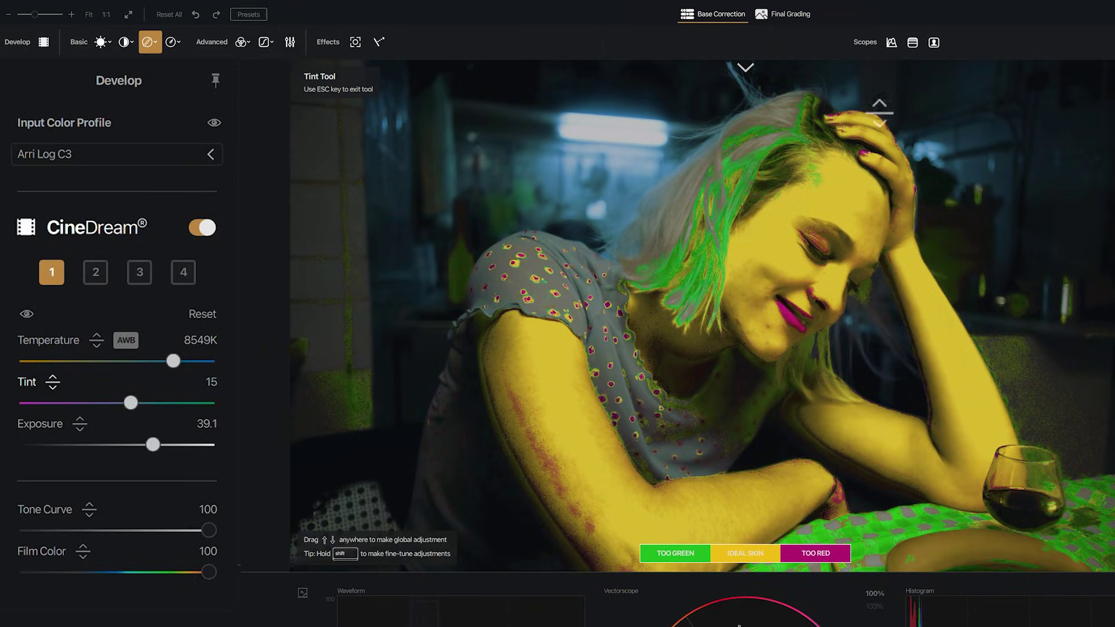
{"action": "left_click", "coordinate": [934, 44]}
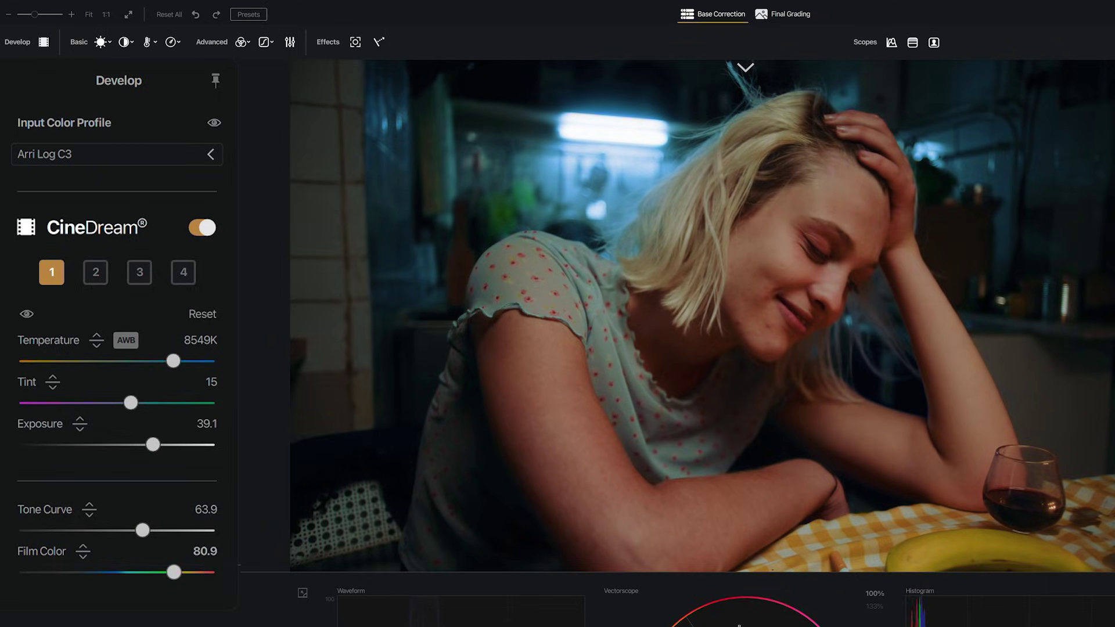
Step: Toggle Bypass All with B to compare the grade against the ungraded log footage
{"action": "key", "text": "b"}
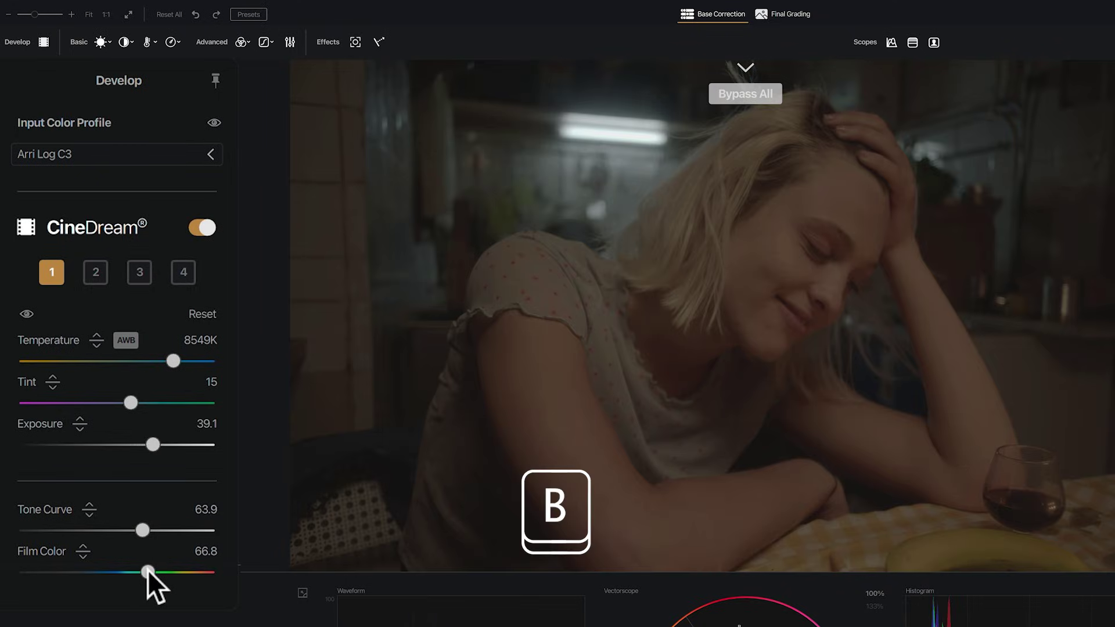
{"action": "key", "text": "b"}
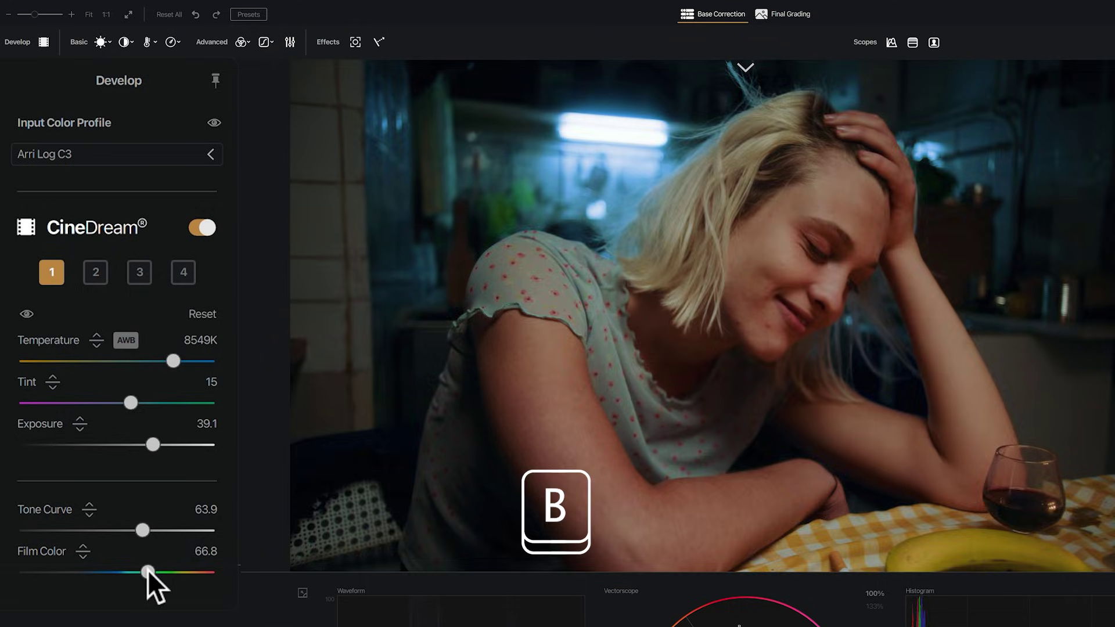
{"action": "key", "text": "b"}
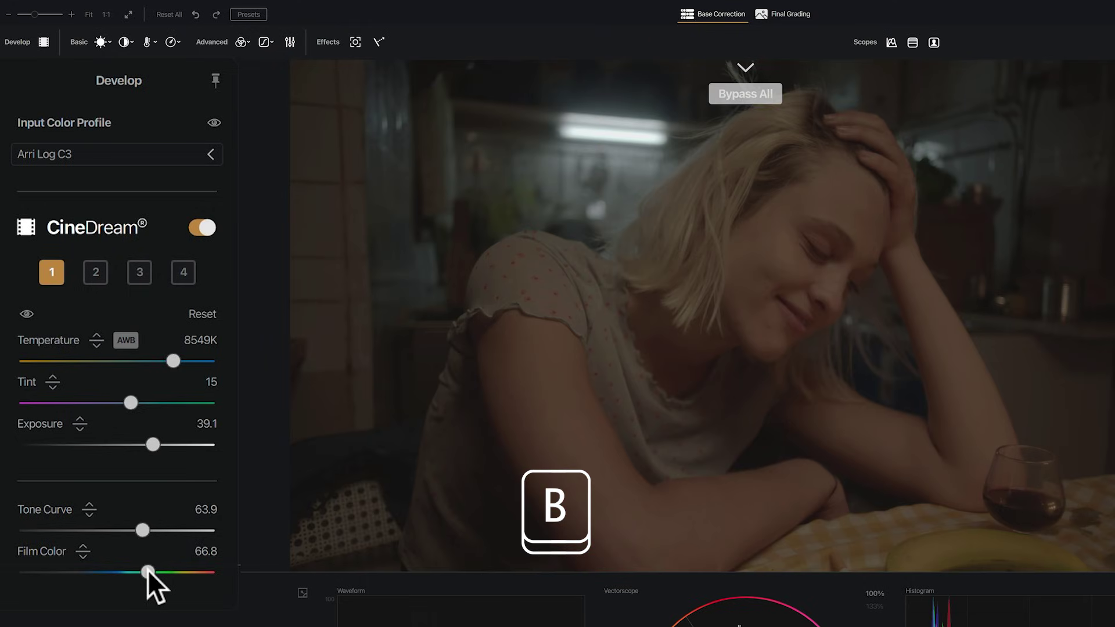
{"action": "key", "text": "b"}
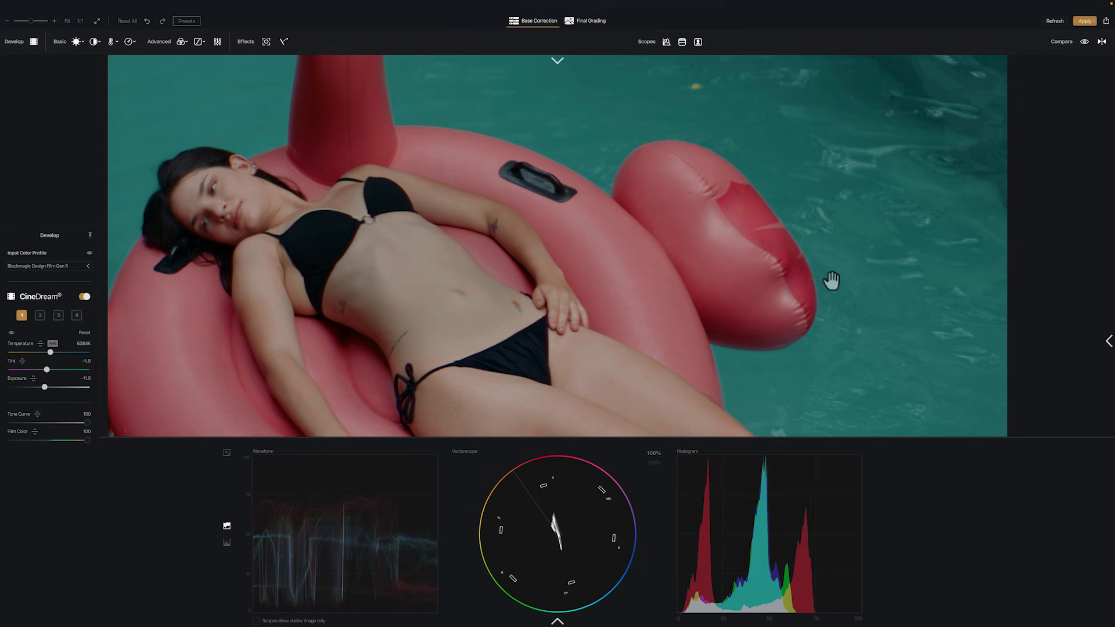
{"action": "left_click", "coordinate": [1108, 342]}
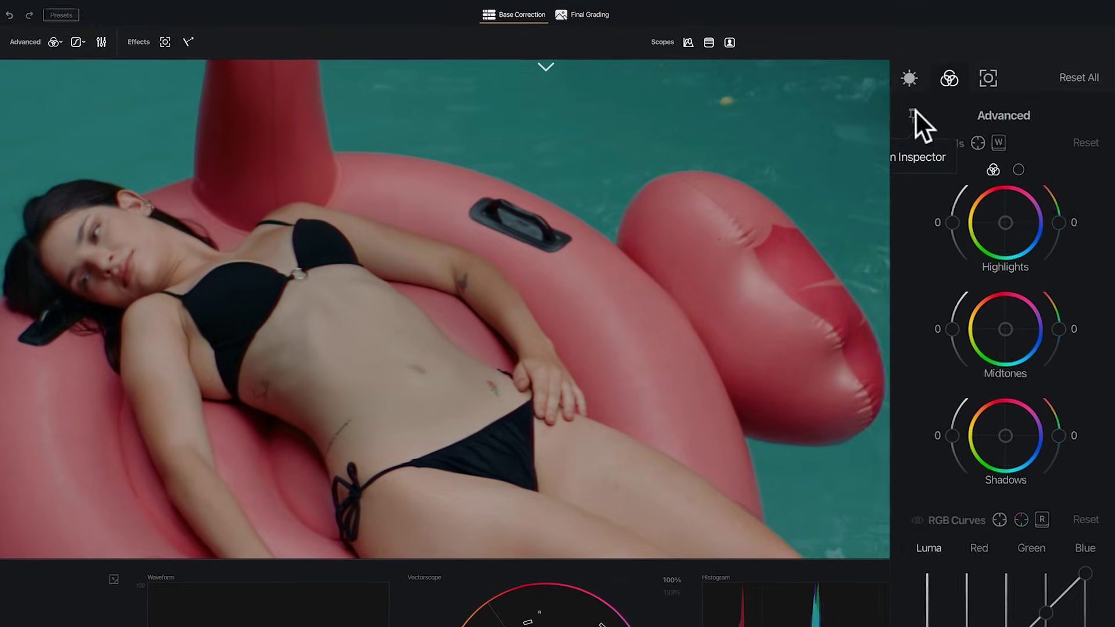
Step: Use the HSL picker to shift the teal pool water's hue to 17.9
{"action": "scroll", "coordinate": [950, 465], "scroll_direction": "down", "scroll_amount": 4}
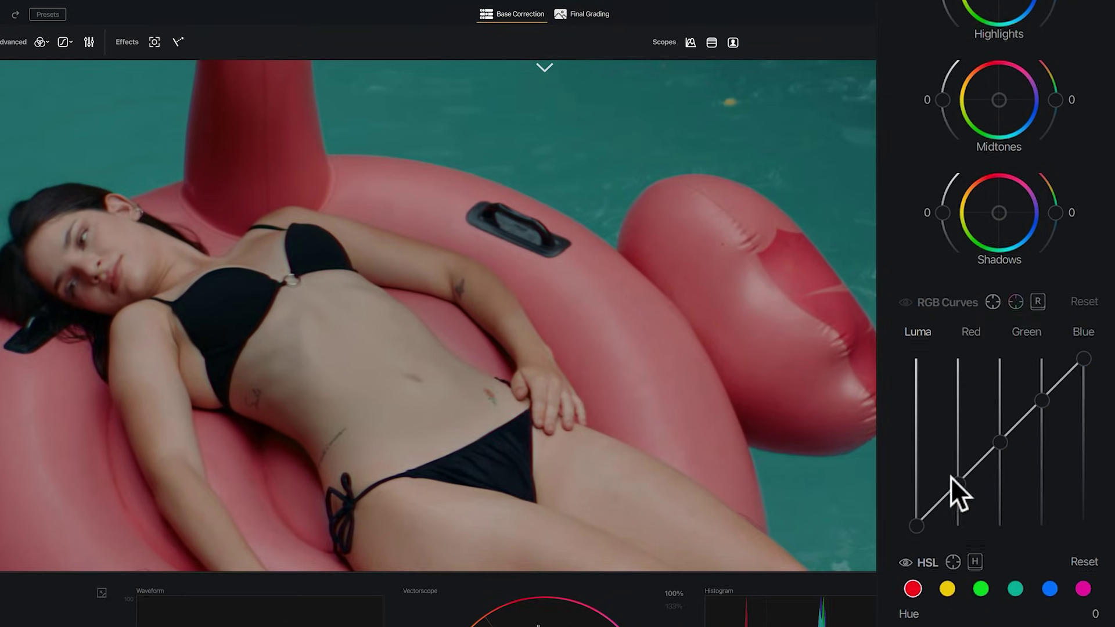
{"action": "scroll", "coordinate": [950, 478], "scroll_direction": "down", "scroll_amount": 3}
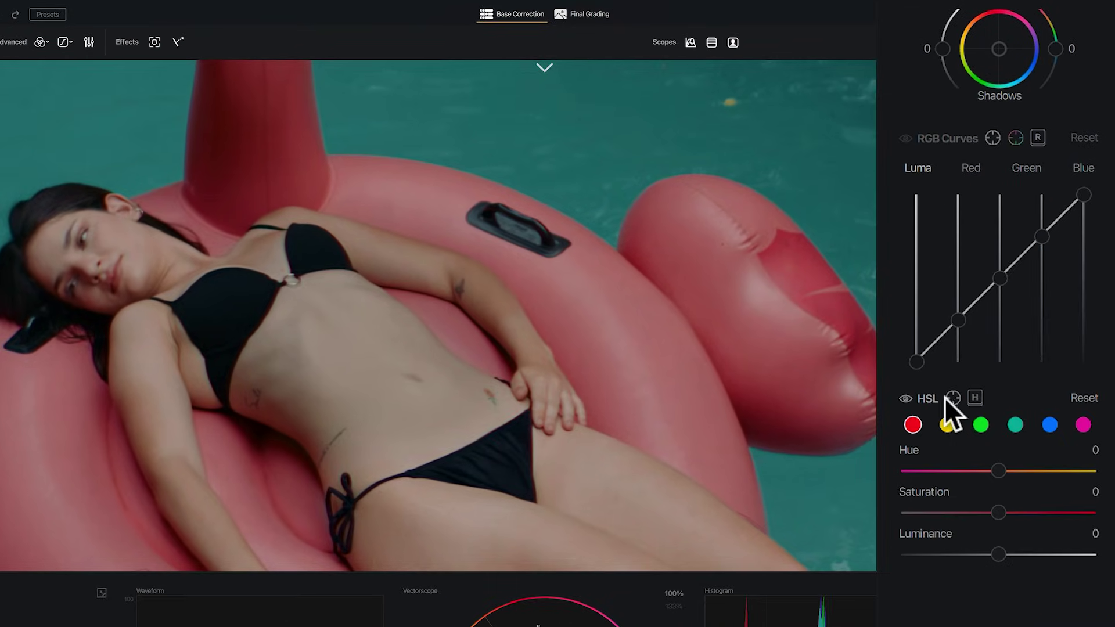
{"action": "left_click", "coordinate": [953, 398]}
{"action": "mouse_move", "coordinate": [557, 147]}
{"action": "left_mouse_down"}
{"action": "mouse_move", "coordinate": [556, 185]}
{"action": "mouse_move", "coordinate": [555, 87]}
{"action": "mouse_move", "coordinate": [555, 107]}
{"action": "left_mouse_up"}
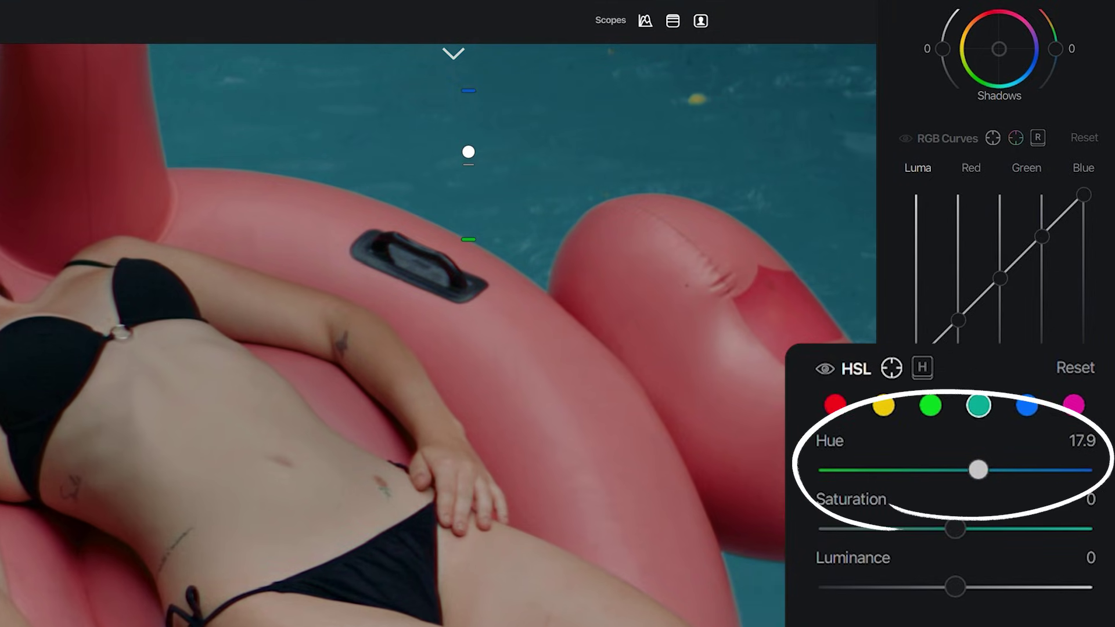
{"action": "left_click_drag", "start_coordinate": [468, 152], "coordinate": [466, 151]}
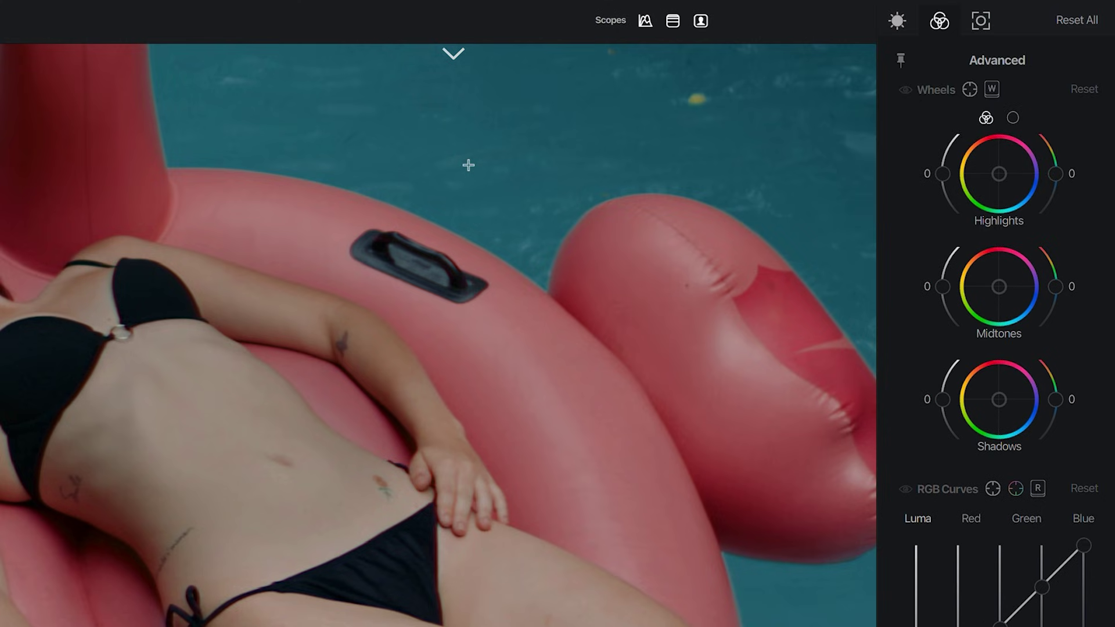
Step: Pick the skin with the Wheels picker and tint the highlights
{"action": "left_click", "coordinate": [970, 89]}
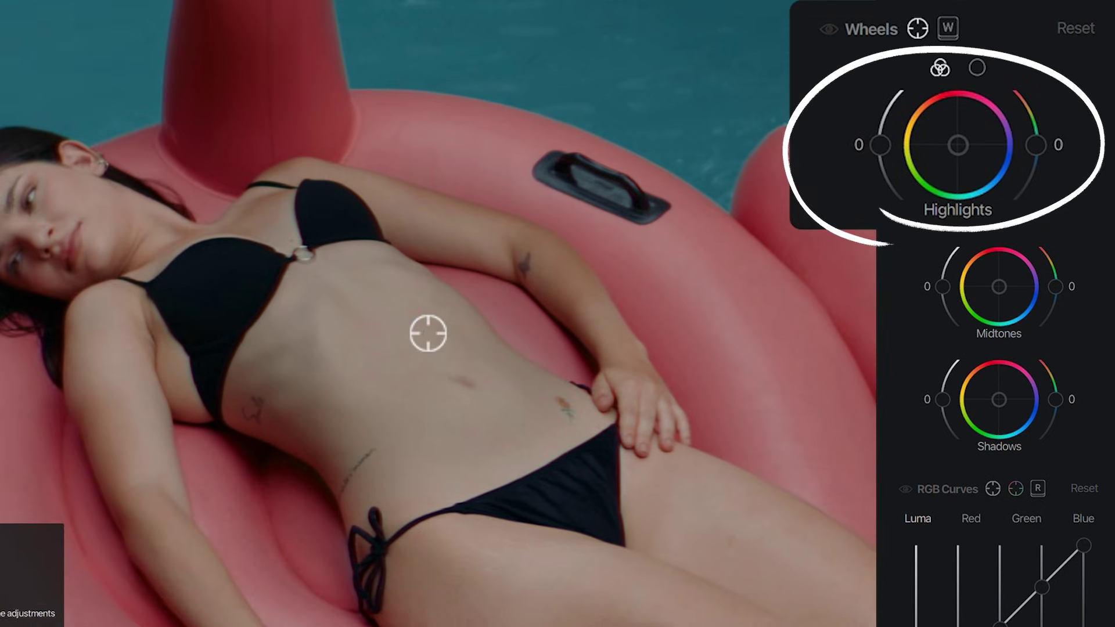
{"action": "left_click", "coordinate": [428, 333]}
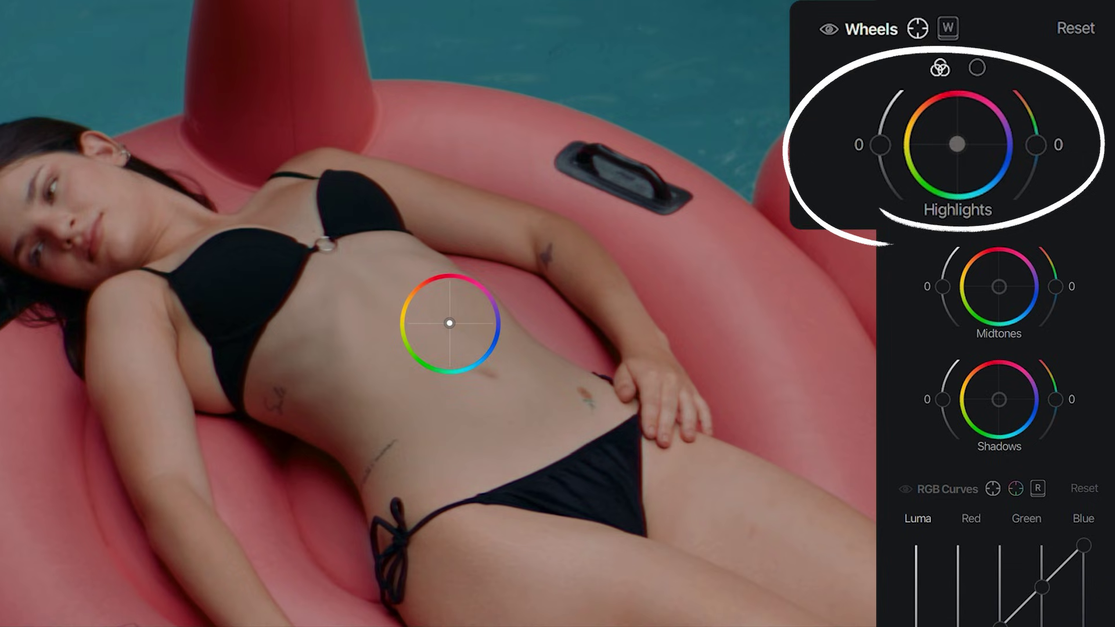
{"action": "left_click_drag", "start_coordinate": [449, 323], "coordinate": [450, 323]}
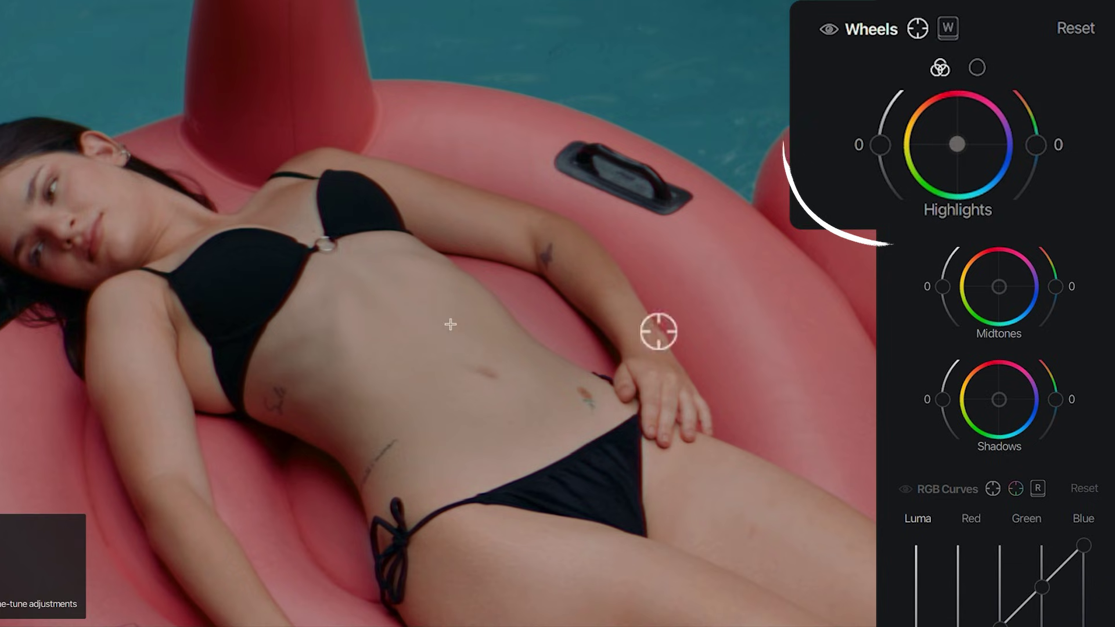
Step: Sample a point on the image with the RGB Curves picker
{"action": "scroll", "coordinate": [987, 312], "scroll_direction": "down", "scroll_amount": 5}
{"action": "left_click", "coordinate": [981, 143]}
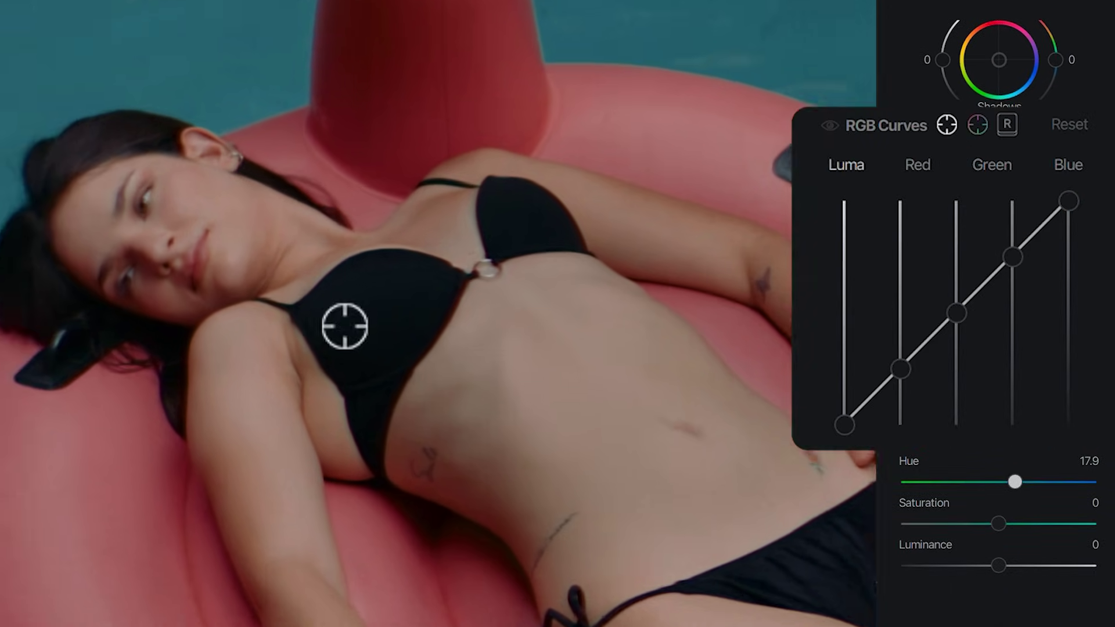
{"action": "left_click", "coordinate": [375, 385]}
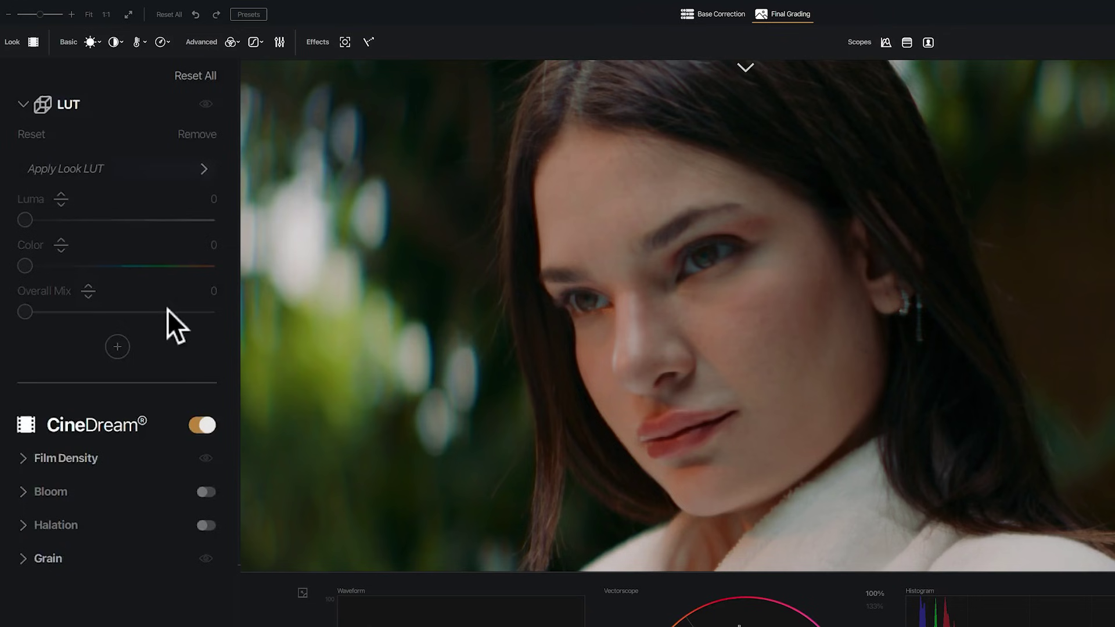
Step: Browse the look LUTs, such as Moonrise Kingdom and Revenant, previewed on the portrait
{"action": "left_click", "coordinate": [197, 169]}
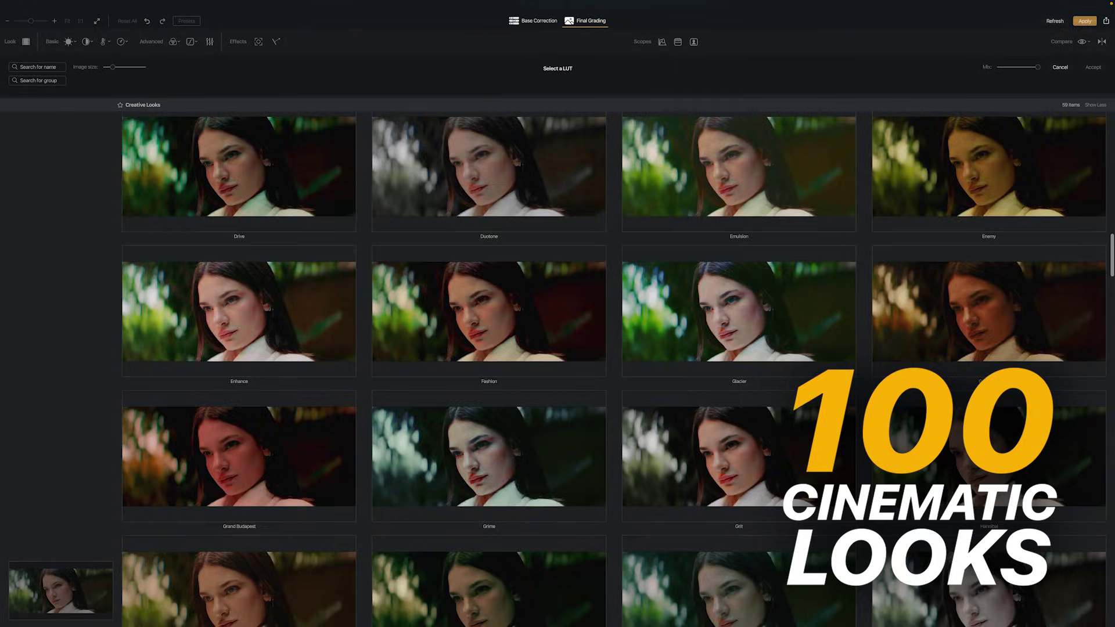
{"action": "scroll", "coordinate": [616, 372], "scroll_direction": "down", "scroll_amount": 20}
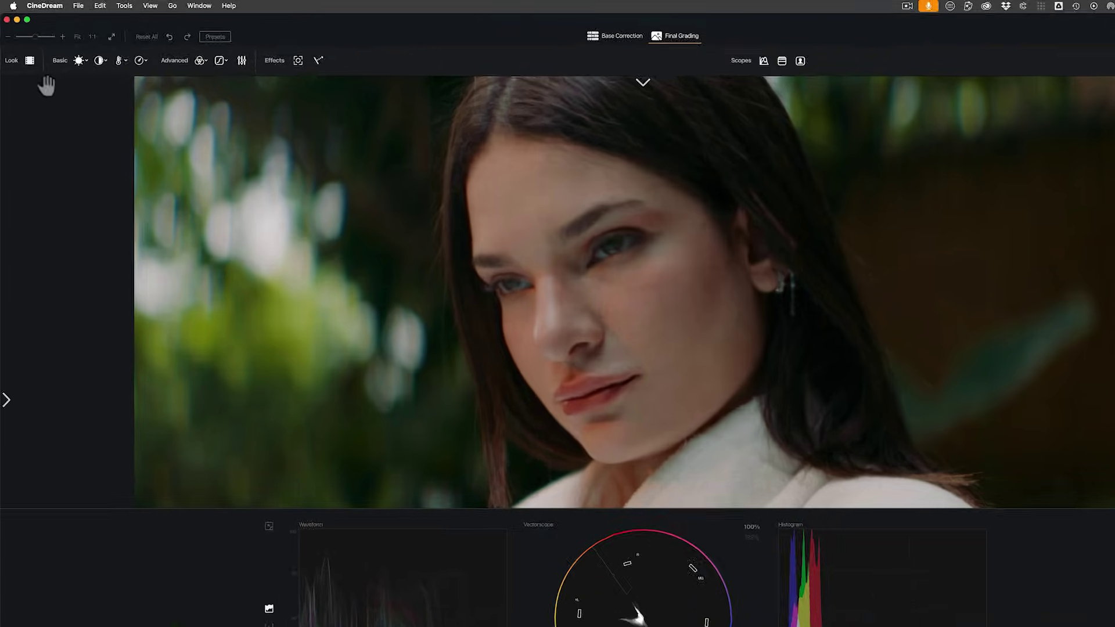
Step: Add the 70 Free LUTs folder in Preferences and accept the Kodak Vision3 500T LUT
{"action": "left_click", "coordinate": [37, 8]}
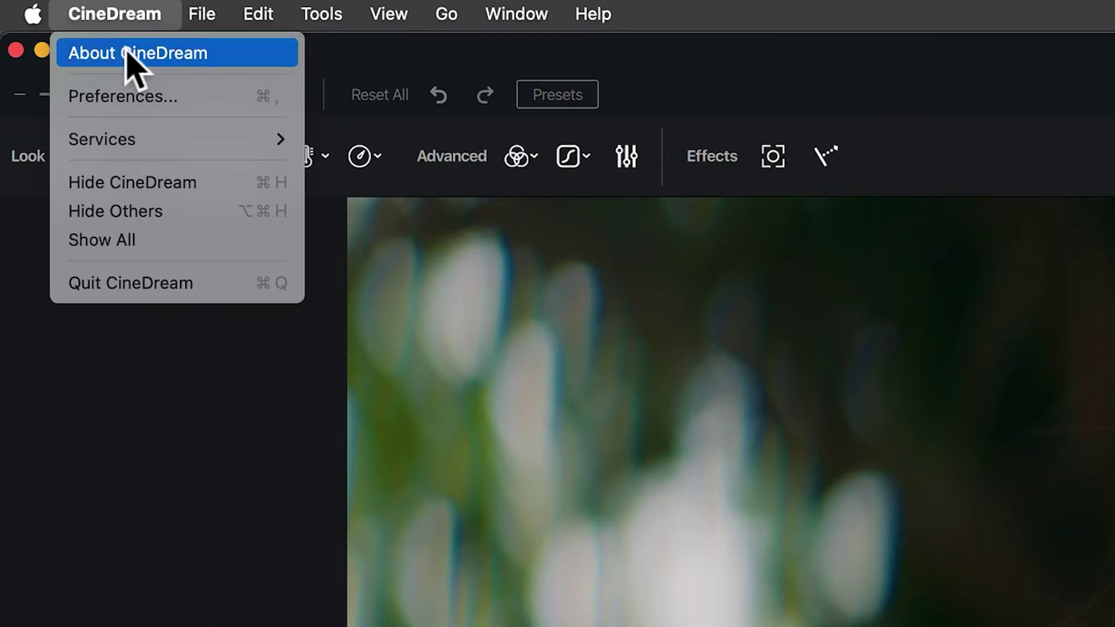
{"action": "left_click", "coordinate": [187, 99]}
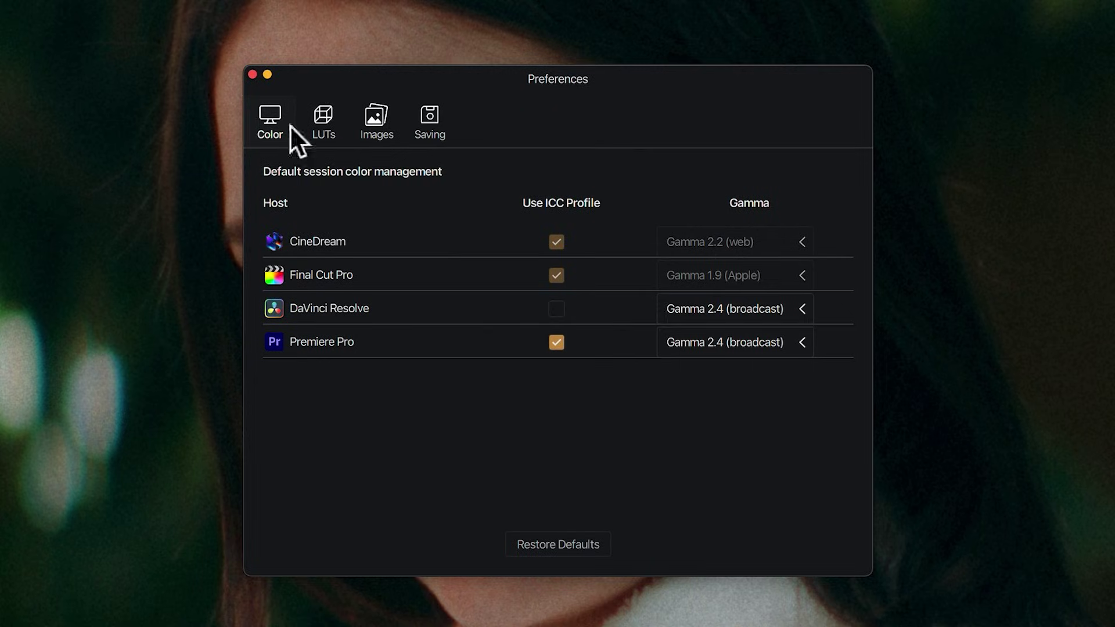
{"action": "left_click", "coordinate": [323, 116]}
{"action": "left_click", "coordinate": [274, 490]}
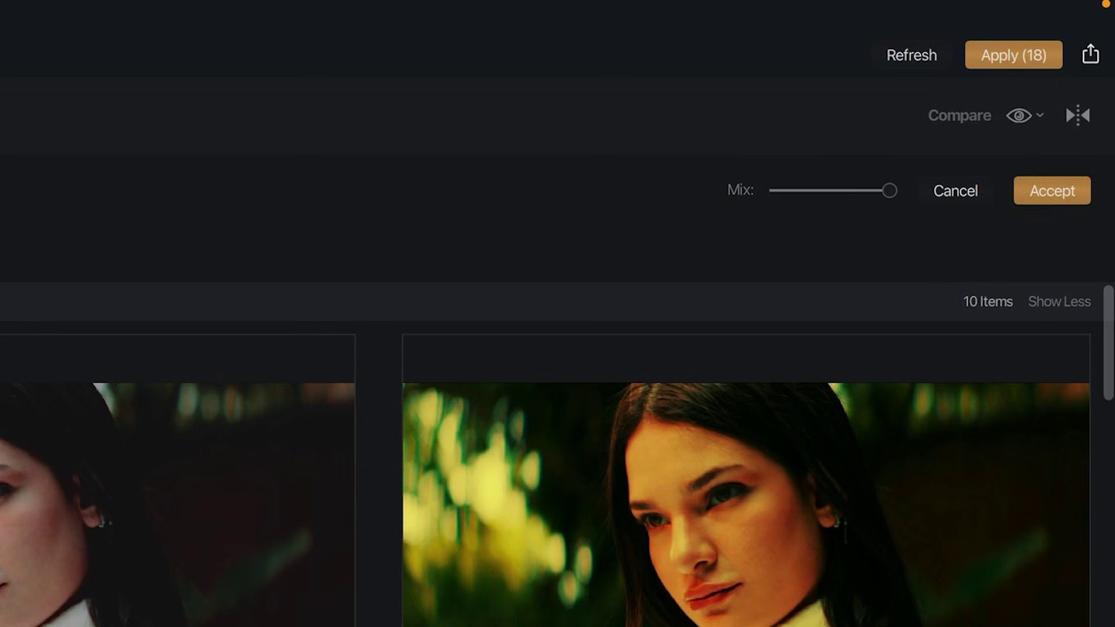
{"action": "left_click", "coordinate": [1030, 183]}
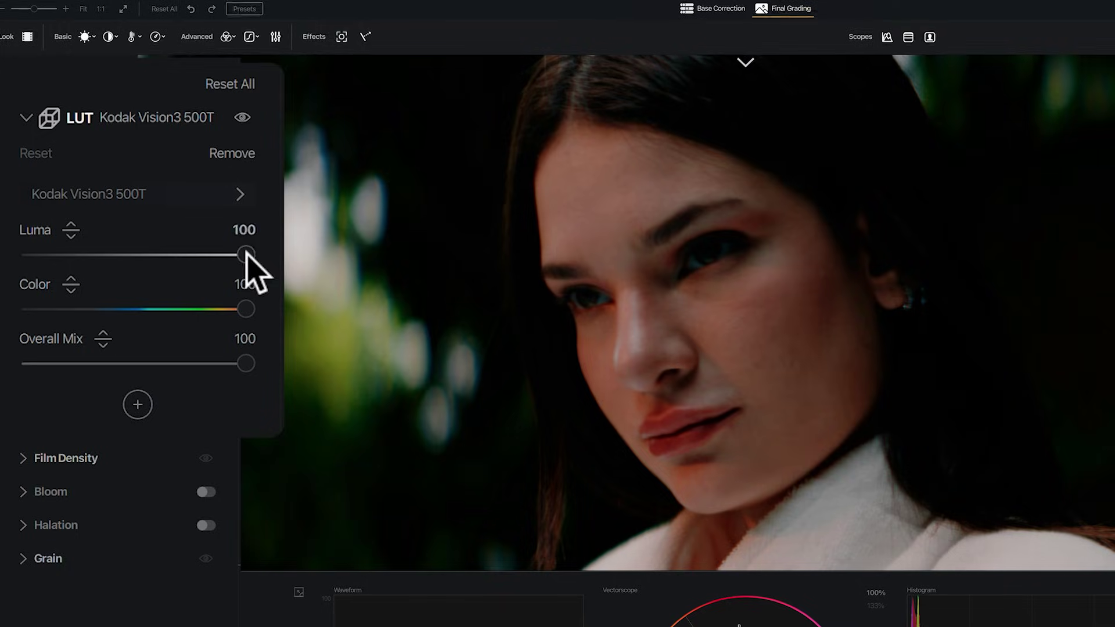
Step: Lower Kodak Vision3 500T's luma and stack Asteroid City Neutral Highlights with reduced luma
{"action": "left_click_drag", "start_coordinate": [246, 254], "coordinate": [178, 255]}
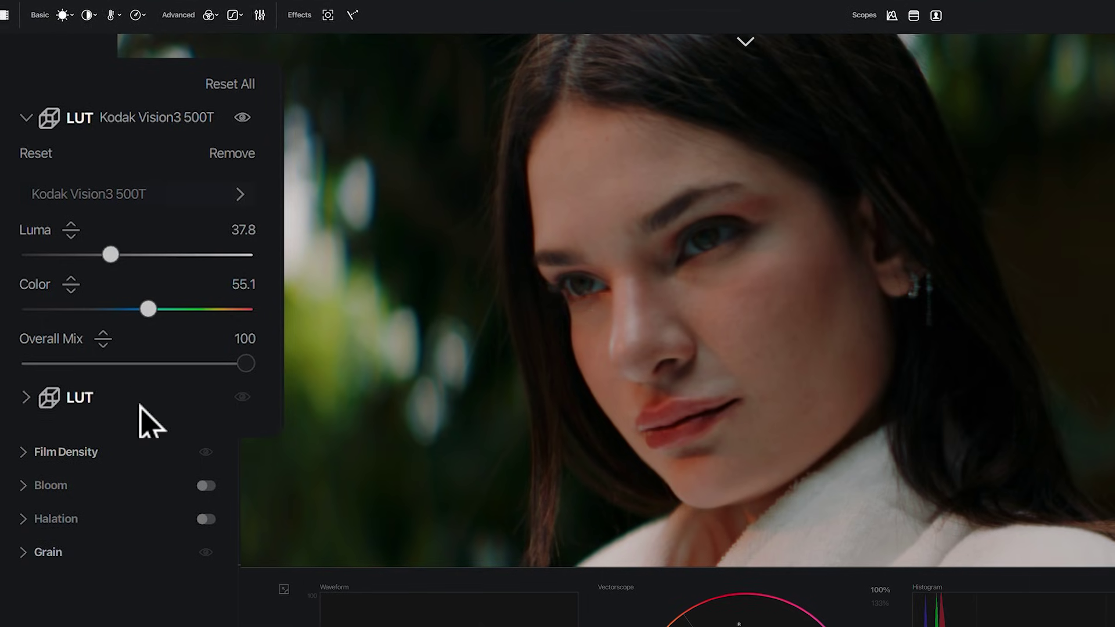
{"action": "left_click", "coordinate": [24, 395]}
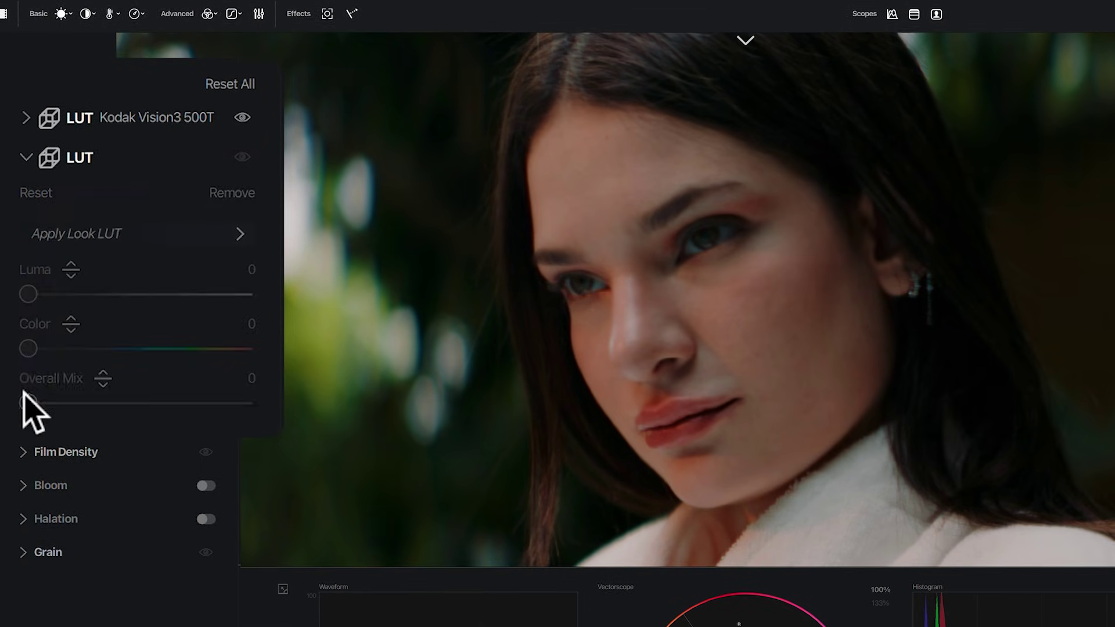
{"action": "left_click", "coordinate": [238, 244]}
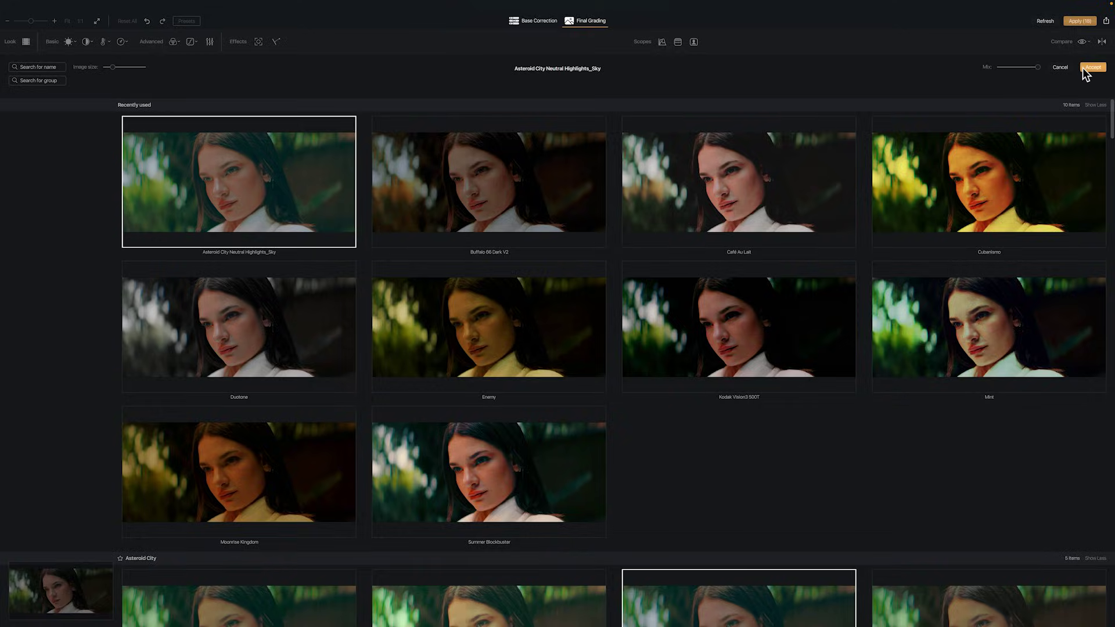
{"action": "left_click", "coordinate": [1090, 68]}
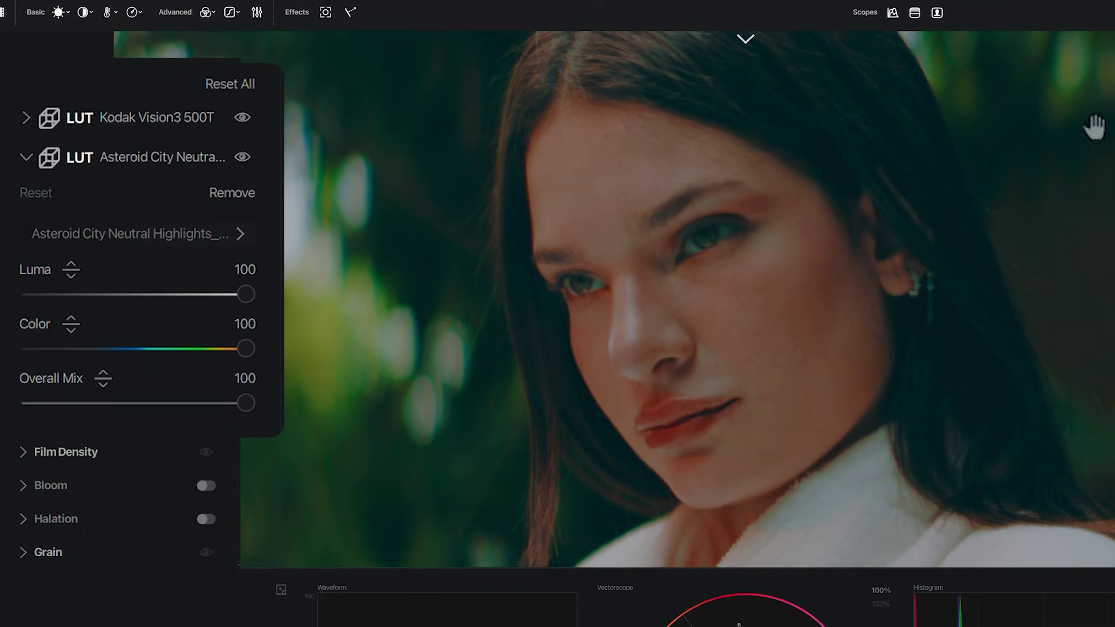
{"action": "left_click_drag", "start_coordinate": [202, 295], "coordinate": [162, 294]}
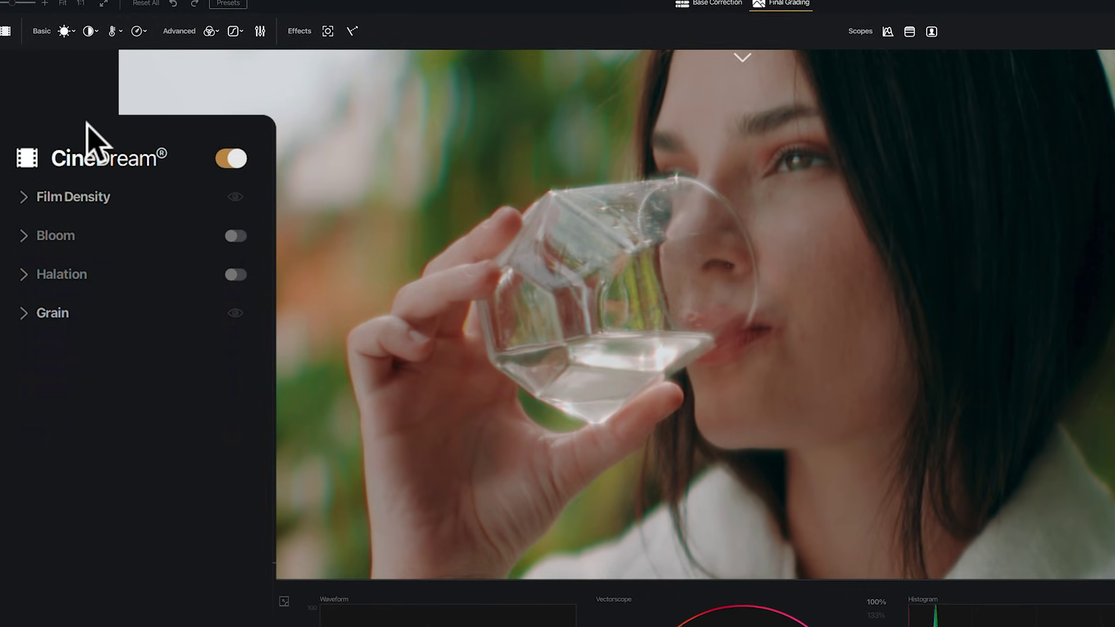
Step: Raise Film Density's Color Density to 34.6 by picking the face's tones
{"action": "left_click", "coordinate": [26, 197]}
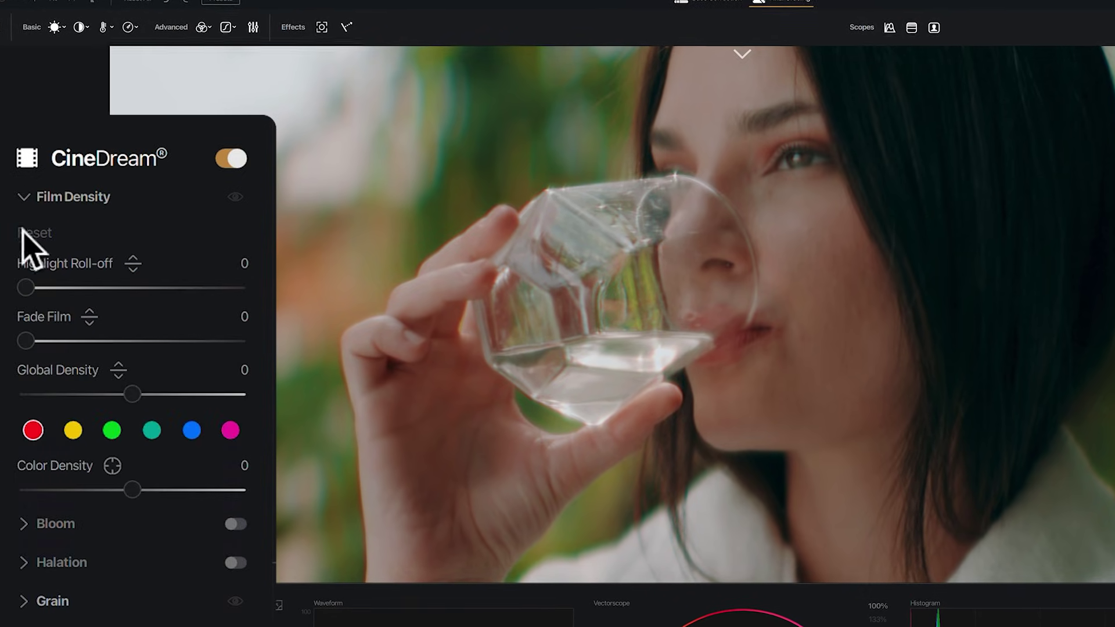
{"action": "left_click", "coordinate": [113, 465]}
{"action": "mouse_move", "coordinate": [813, 268]}
{"action": "left_mouse_down"}
{"action": "mouse_move", "coordinate": [817, 331]}
{"action": "mouse_move", "coordinate": [817, 211]}
{"action": "mouse_move", "coordinate": [819, 247]}
{"action": "left_mouse_up"}
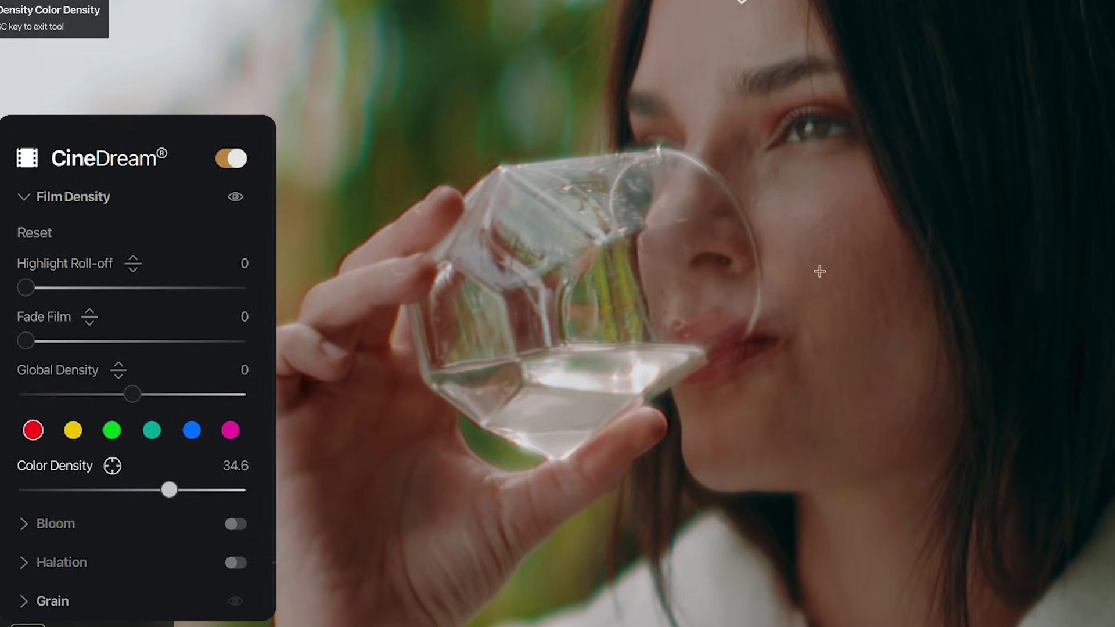
{"action": "left_click", "coordinate": [27, 199]}
Step: Enable Bloom with a longer Reach, compare it off and on, and enable Halation
{"action": "left_click", "coordinate": [236, 236]}
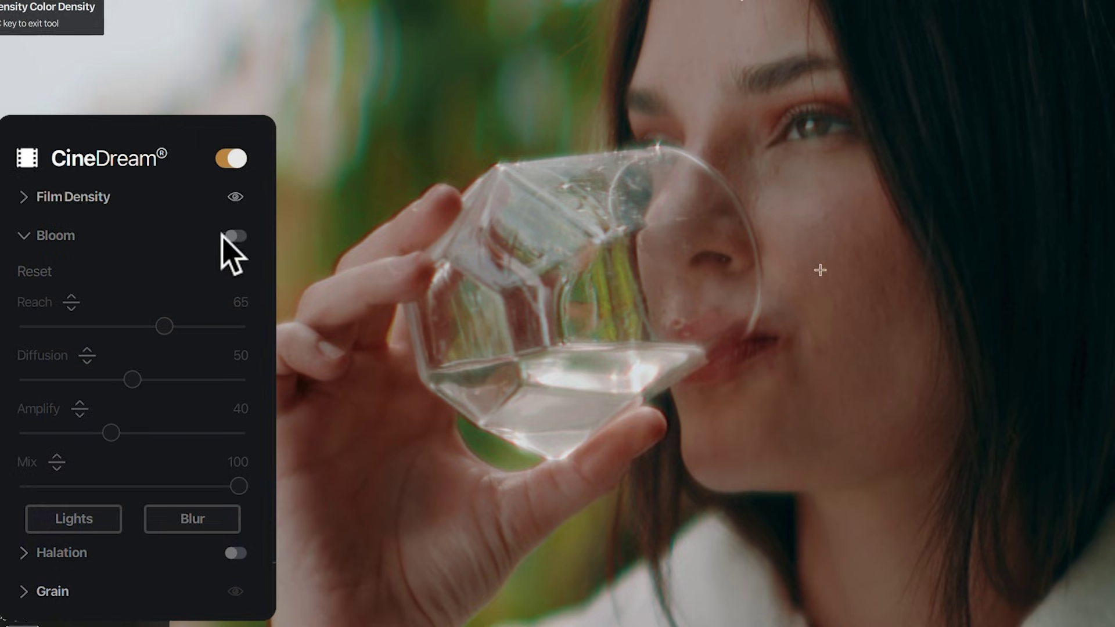
{"action": "mouse_move", "coordinate": [162, 325]}
{"action": "left_mouse_down"}
{"action": "mouse_move", "coordinate": [227, 327]}
{"action": "mouse_move", "coordinate": [72, 326]}
{"action": "mouse_move", "coordinate": [173, 327]}
{"action": "left_mouse_up"}
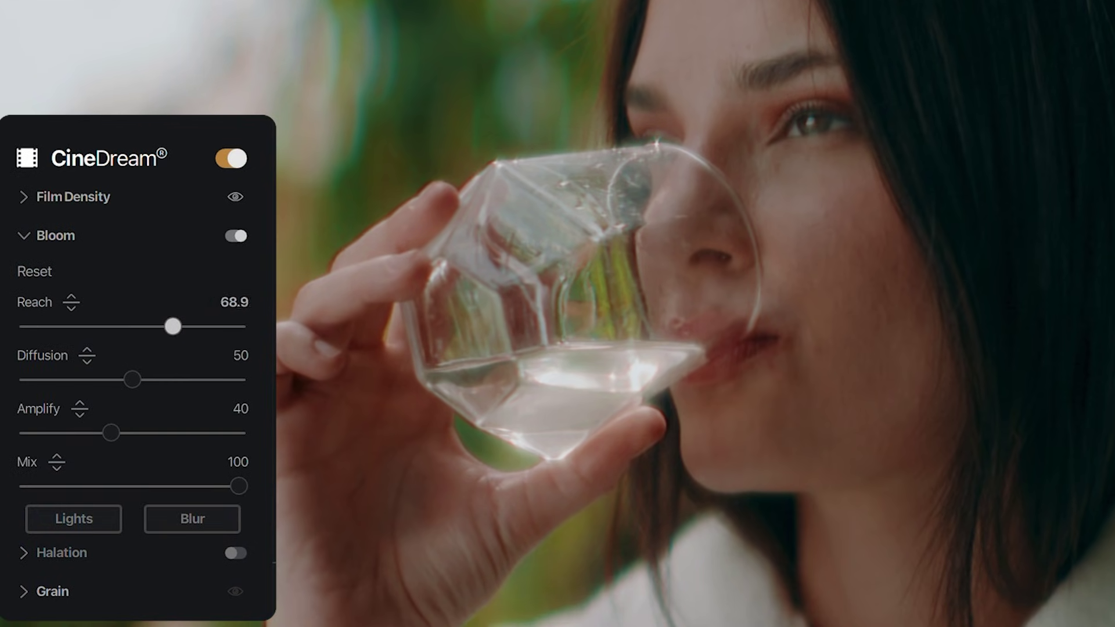
{"action": "left_click", "coordinate": [231, 237]}
{"action": "left_click", "coordinate": [225, 236]}
{"action": "left_click", "coordinate": [27, 232]}
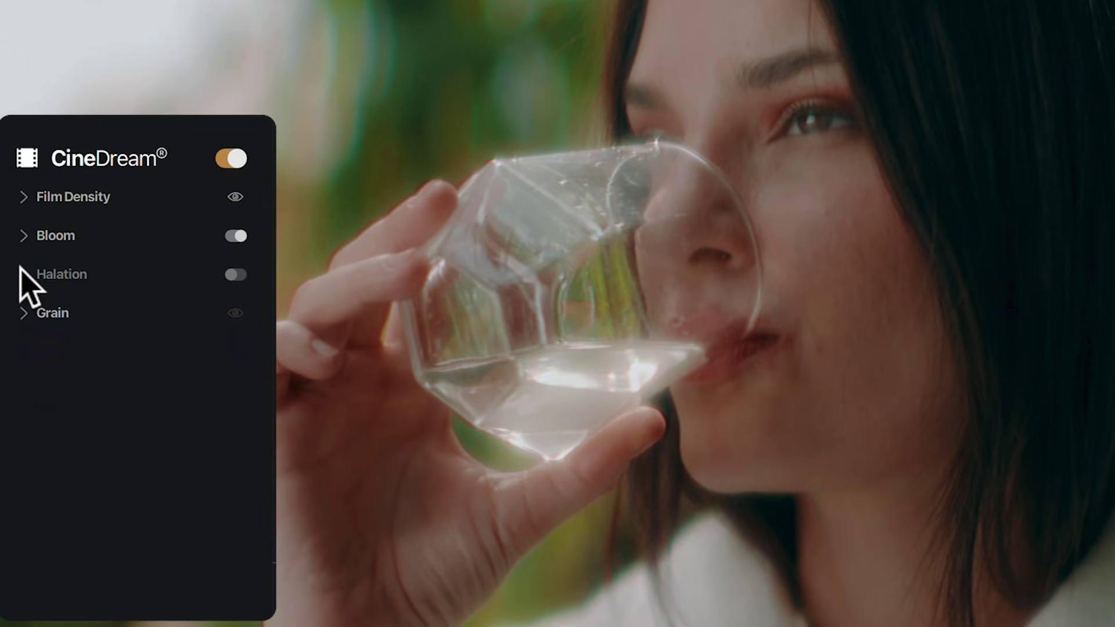
{"action": "left_click", "coordinate": [22, 273]}
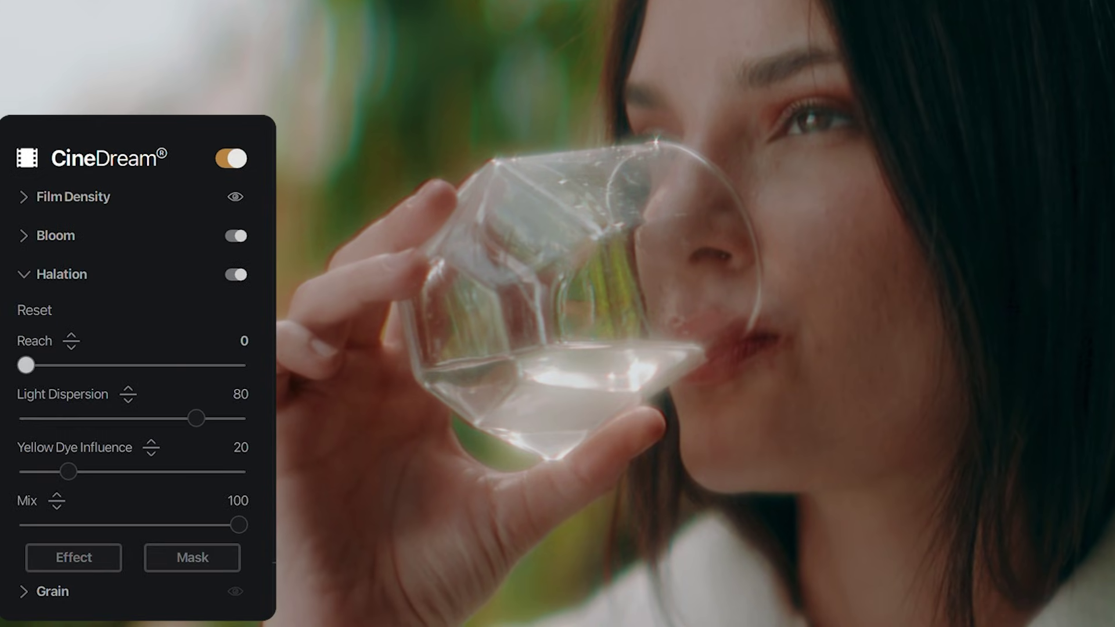
{"action": "left_click", "coordinate": [34, 274]}
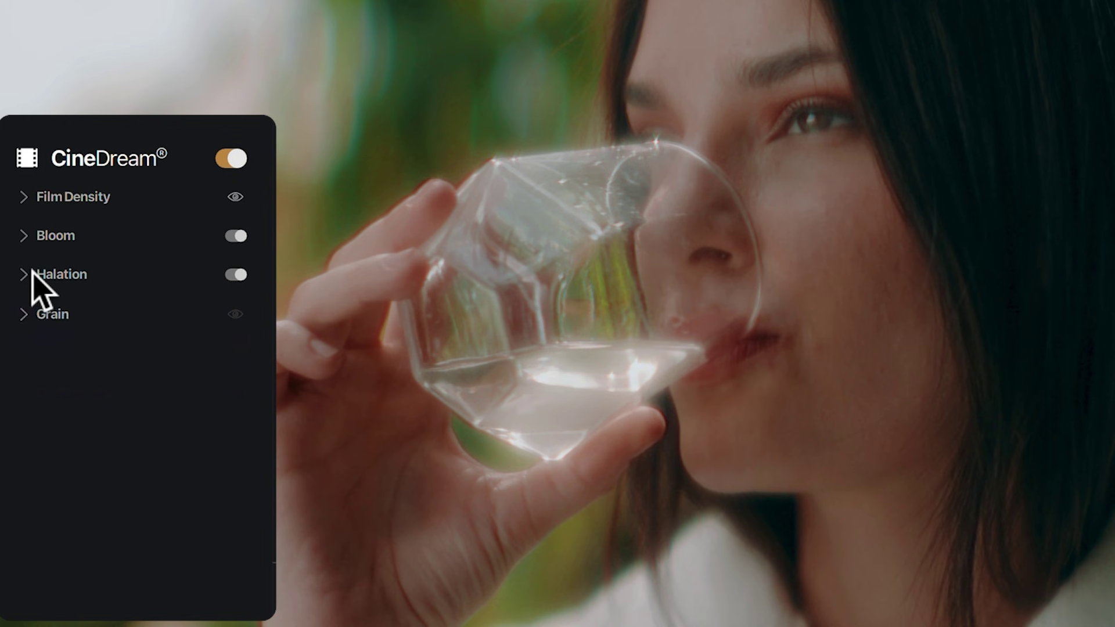